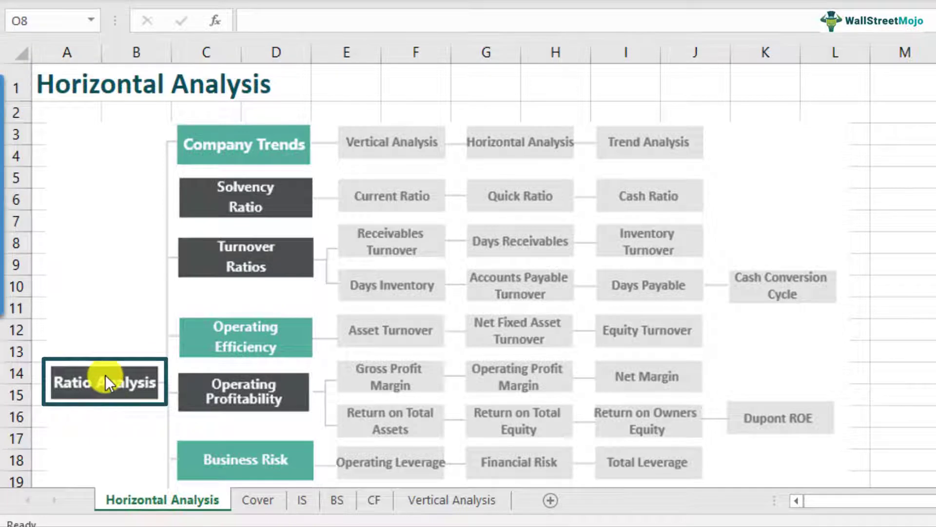
pyautogui.scroll(-1, 105, 376)
pyautogui.scroll(1, 106, 375)
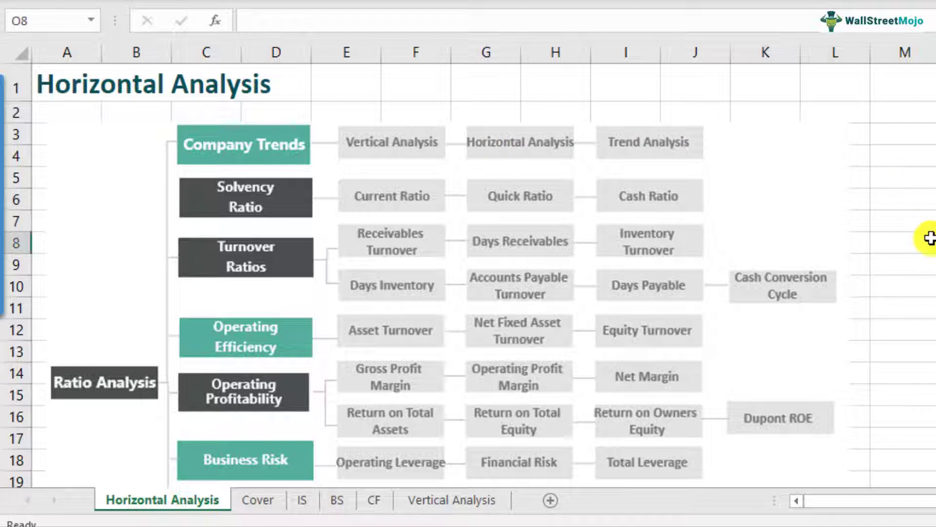
# Beside the horizontal analysis formula picture, enter the label "Sales 2021" in L32 and the value 100 in M32
pyautogui.scroll(-2, 926, 239)
pyautogui.scroll(-6, 927, 239)
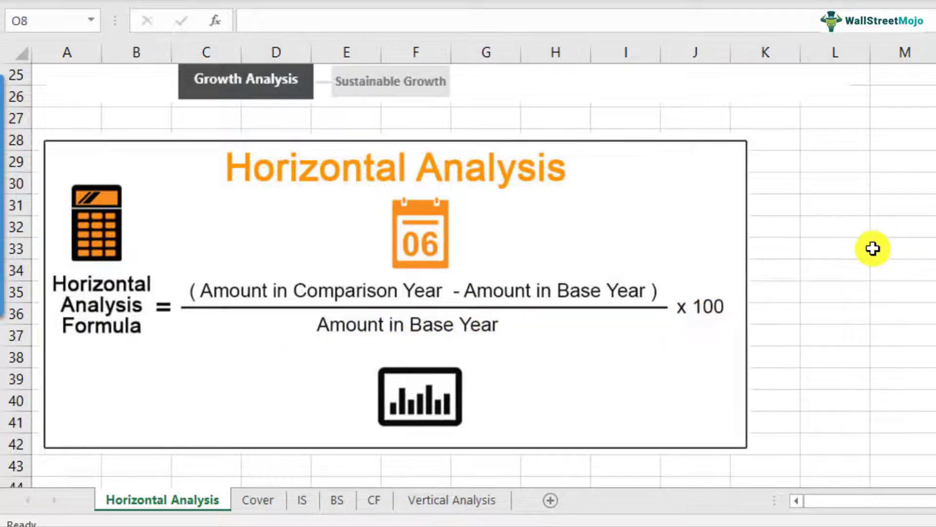
pyautogui.click(850, 226)
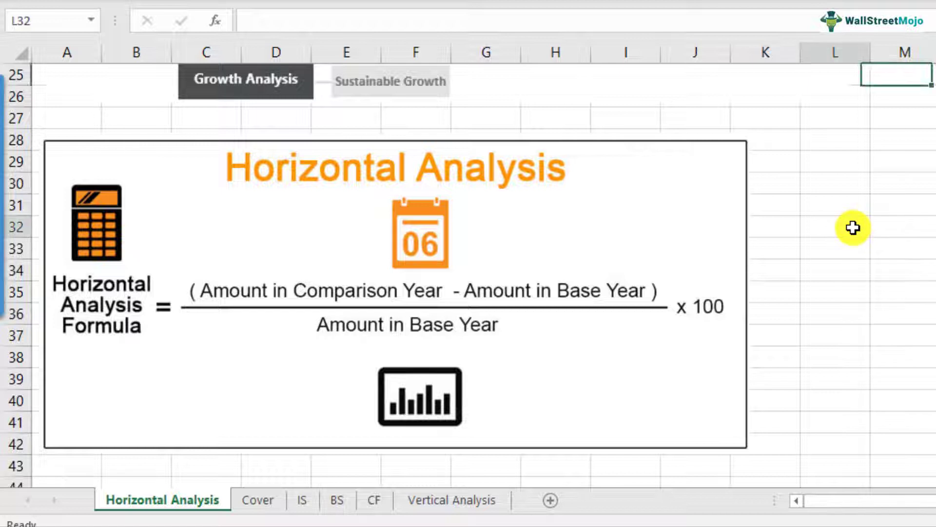
pyautogui.write('Sales 201')
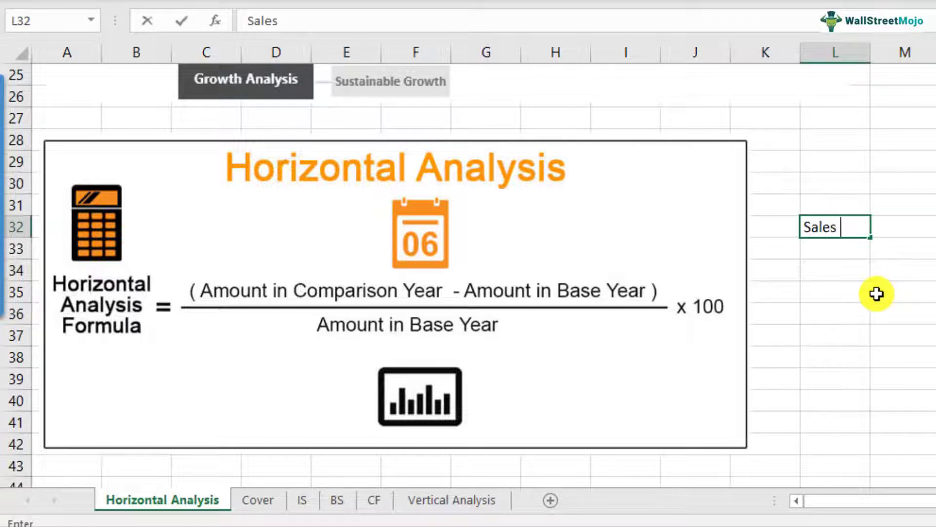
pyautogui.write('1')
pyautogui.press('Return')
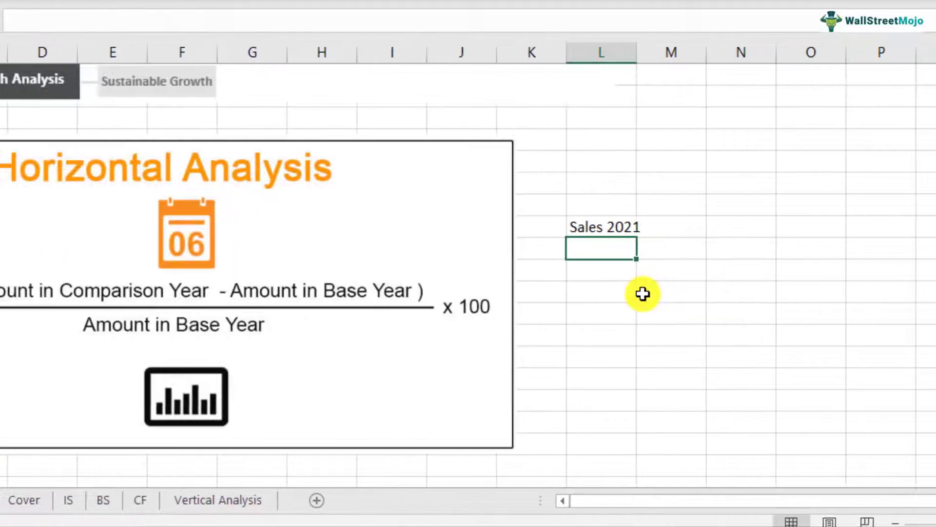
pyautogui.press('Up')
pyautogui.press('Right')
pyautogui.press('Right')
pyautogui.press('Left')
pyautogui.write('100')
pyautogui.press('Return')
# Widen column L to fit its contents, and enter "Sales 2020" in L33 with the value 80 in M33
pyautogui.press('Left')
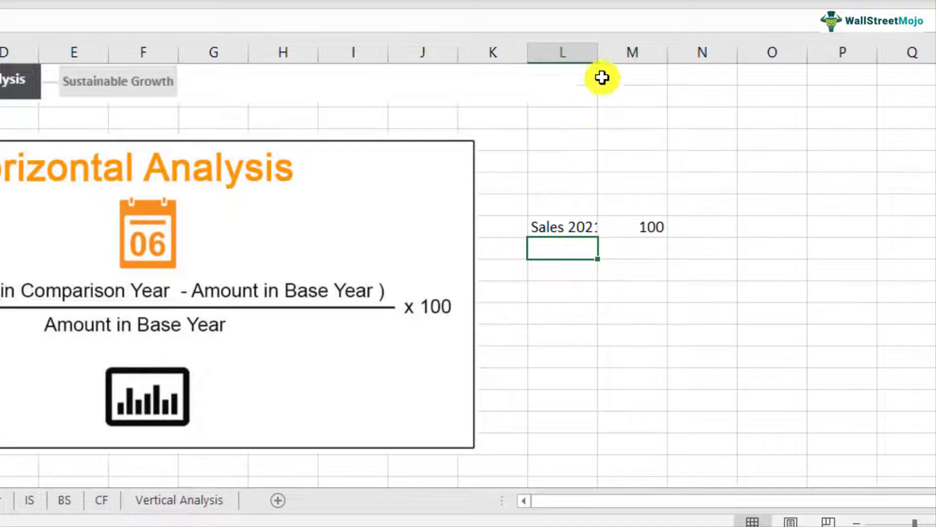
pyautogui.doubleClick(599, 56)
pyautogui.write('Sales 2020')
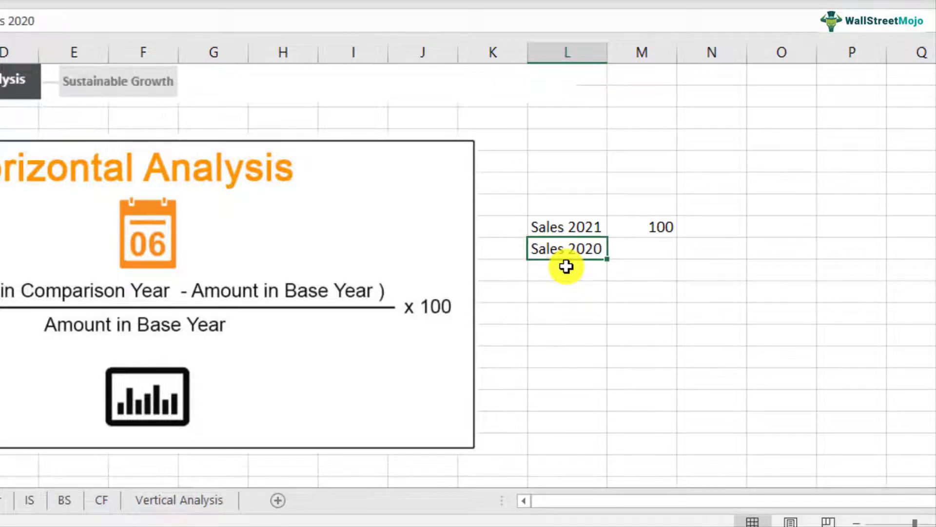
pyautogui.press('Tab')
pyautogui.write('80')
pyautogui.press('Return')
pyautogui.press('Return')
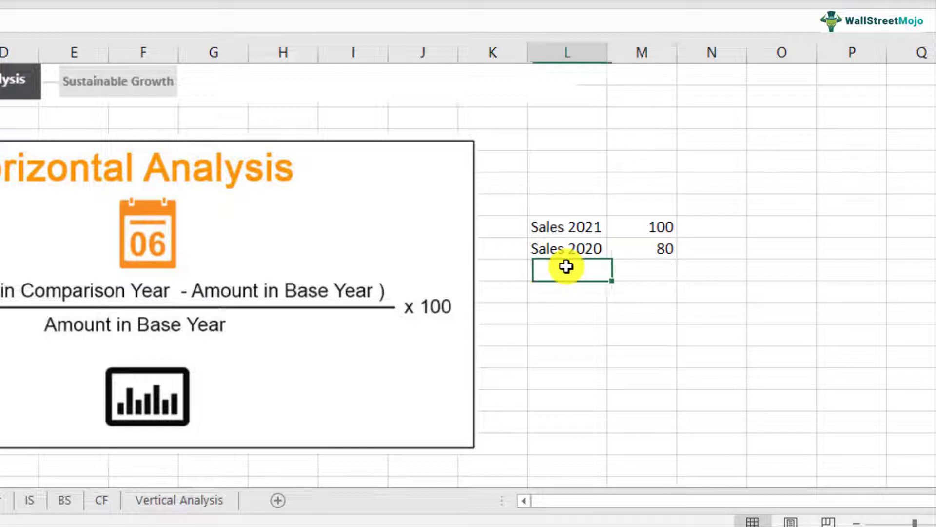
# Add the label "growth rate?" in L35 and the label "Absolute" in L37
pyautogui.write('growth rate?')
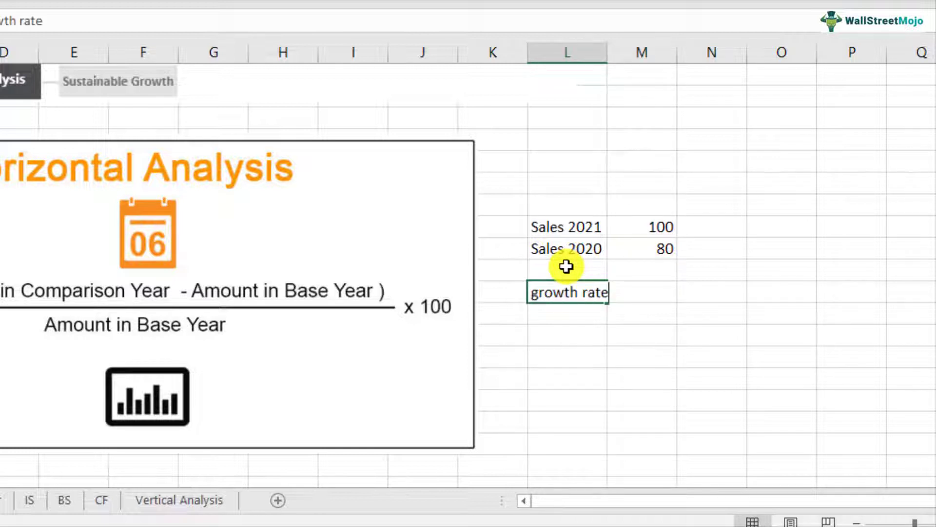
pyautogui.press('Return')
pyautogui.click(574, 355)
pyautogui.press('Up')
pyautogui.write('Abolut')
pyautogui.press('BackSpace')
pyautogui.press('BackSpace')
pyautogui.press('BackSpace')
pyautogui.press('BackSpace')
pyautogui.write('solute')
pyautogui.press('Return')
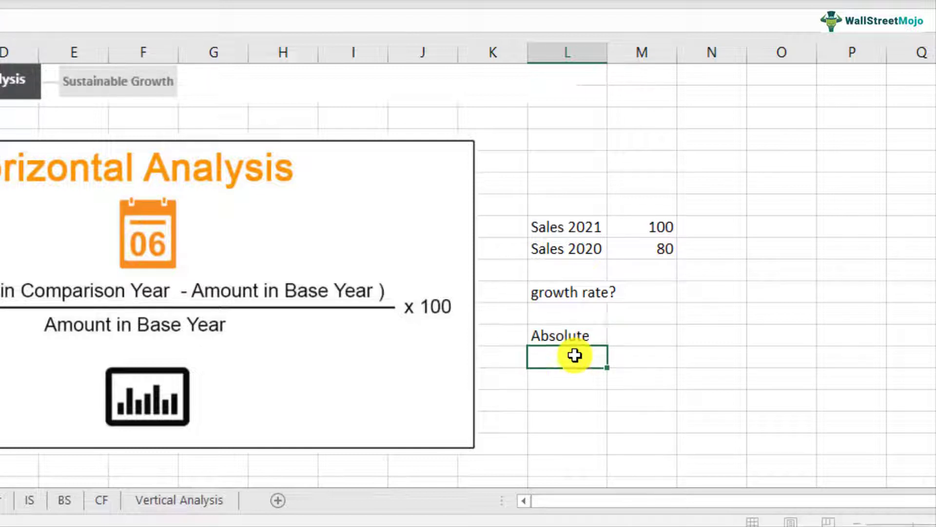
# Calculate the absolute sales change in M37 with the formula =M32-M33
pyautogui.press('Up')
pyautogui.press('Right')
pyautogui.write('=')
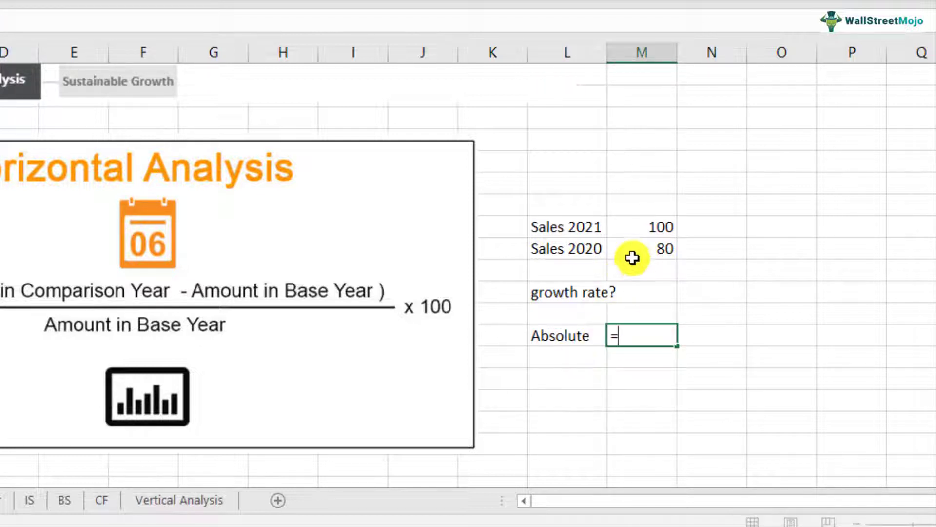
pyautogui.click(647, 228)
pyautogui.write('-')
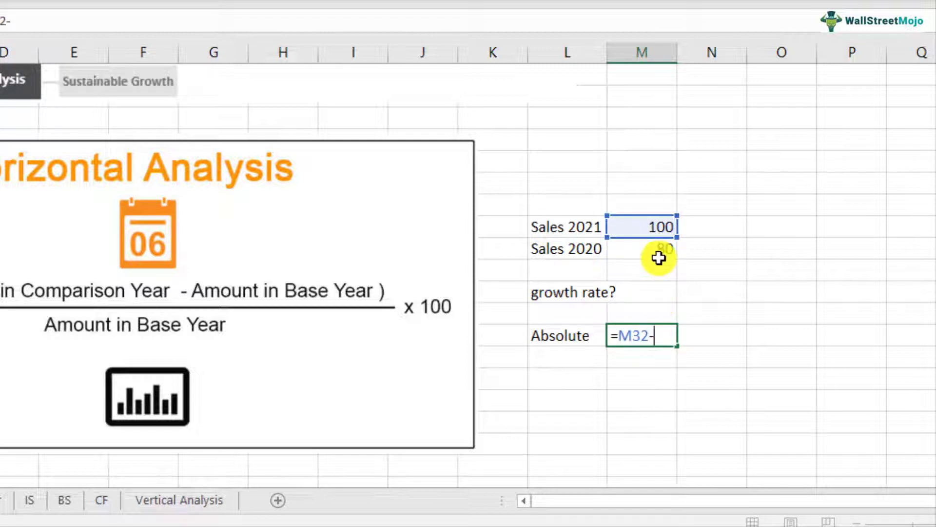
pyautogui.click(655, 256)
pyautogui.press('Return')
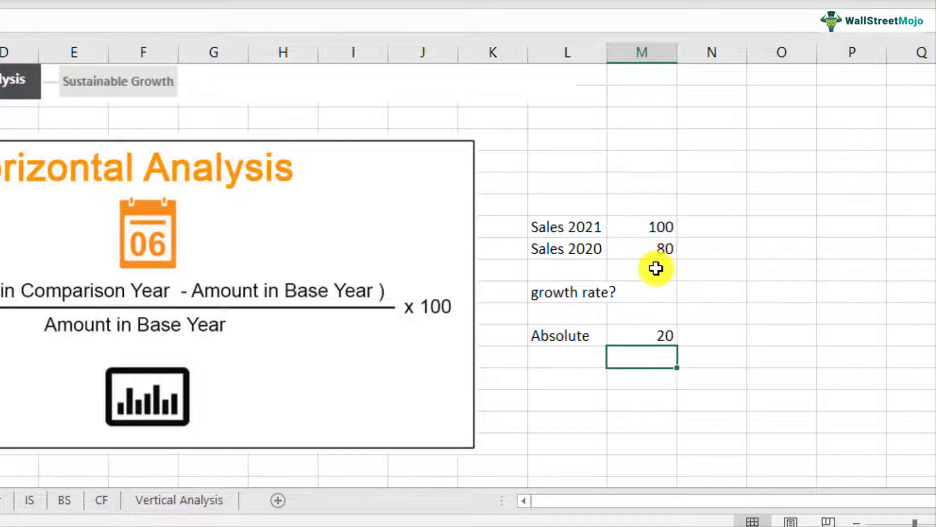
# Add the label "% growth" in L38, directly below the Absolute label
pyautogui.press('Left')
pyautogui.press('Up')
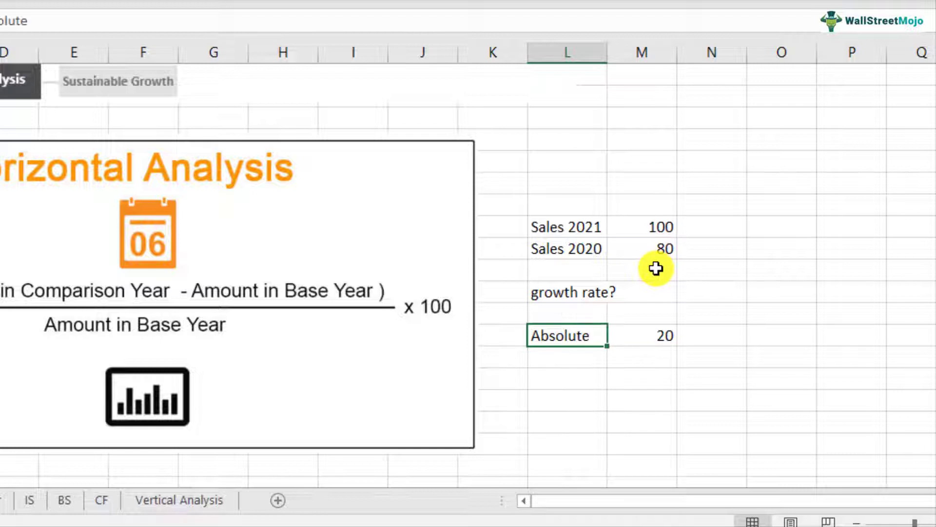
pyautogui.press('Down')
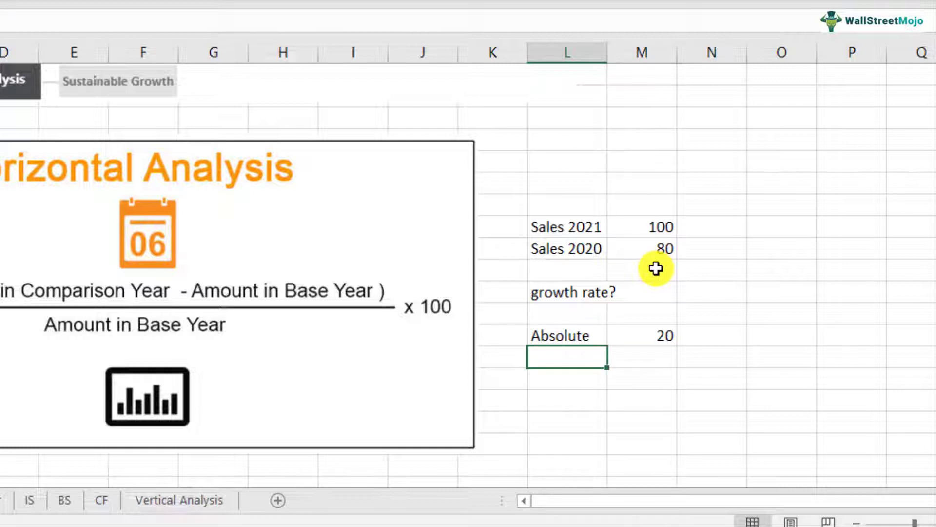
pyautogui.write('% growth')
pyautogui.press('Return')
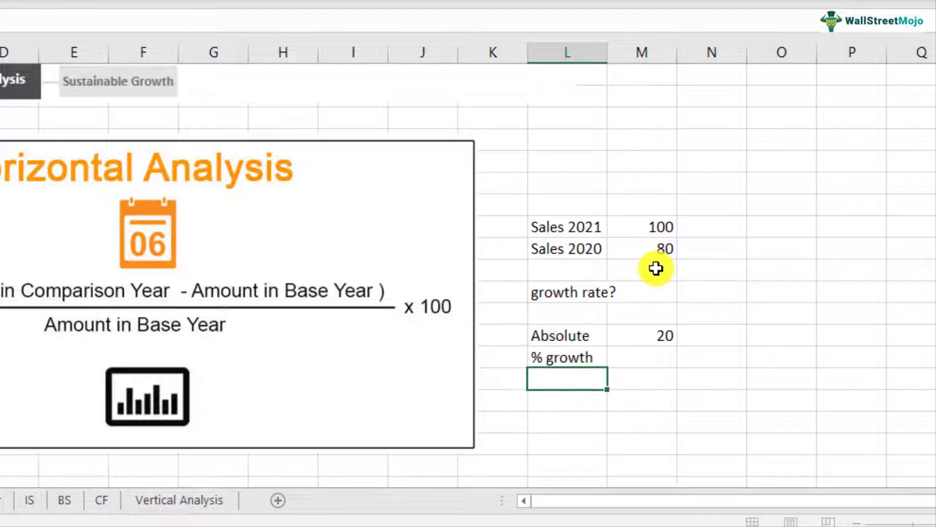
# Calculate the growth rate in M38 by dividing the absolute change by the 2020 sales, =M37/M33
pyautogui.press('Up')
pyautogui.press('Right')
pyautogui.write('=')
pyautogui.press('Up')
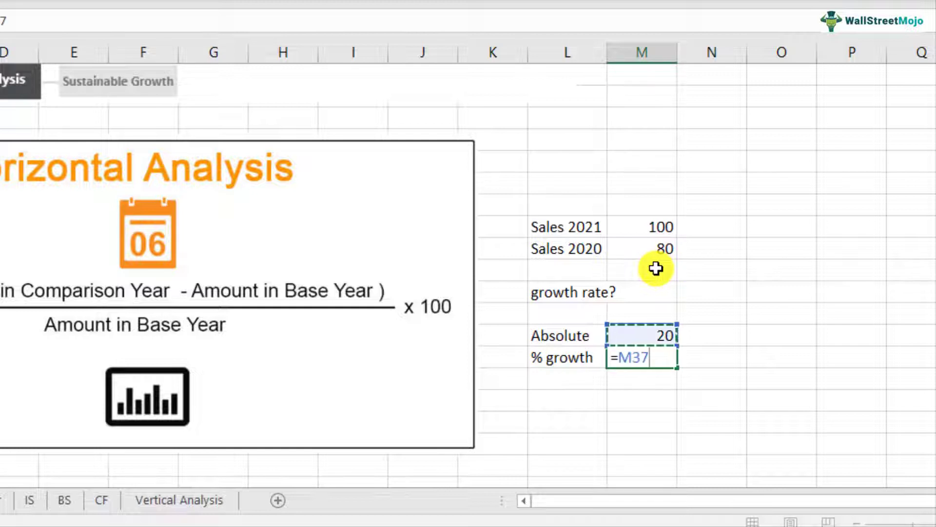
pyautogui.write('/')
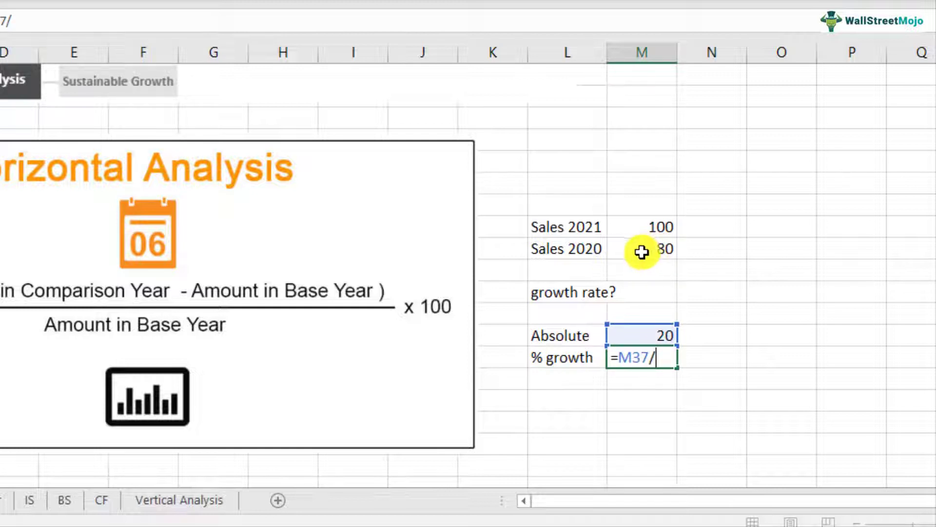
pyautogui.click(645, 252)
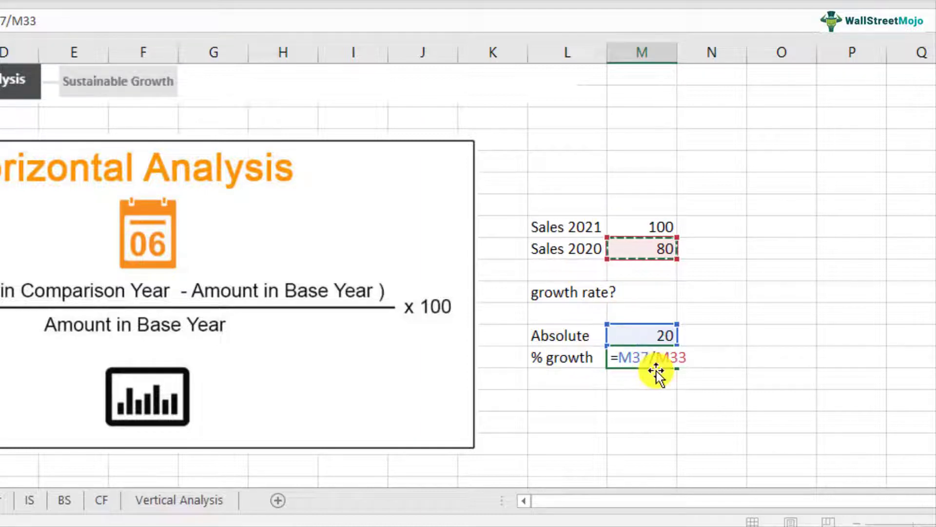
pyautogui.press('Return')
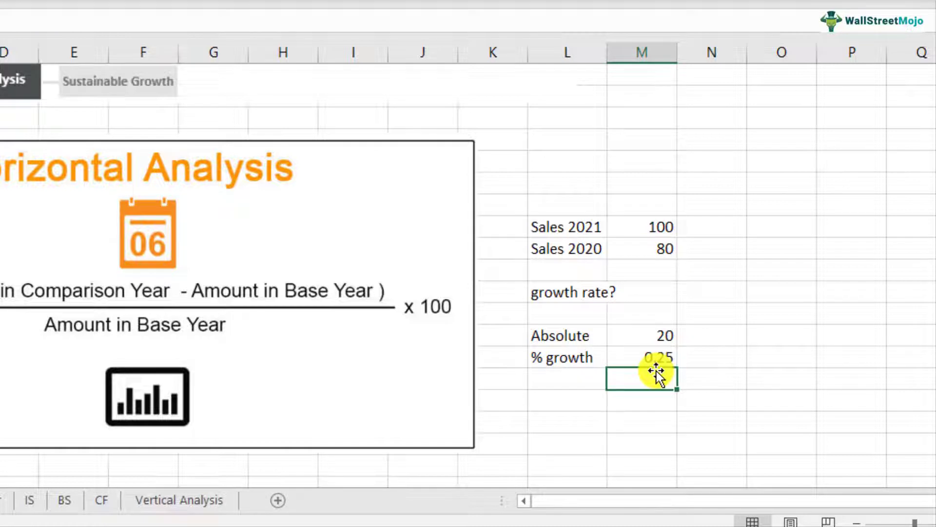
# Extend the % growth formula in M38 to multiply by 100, giving =M37/M33*100
pyautogui.press('Up')
pyautogui.press('F2')
pyautogui.write('*100')
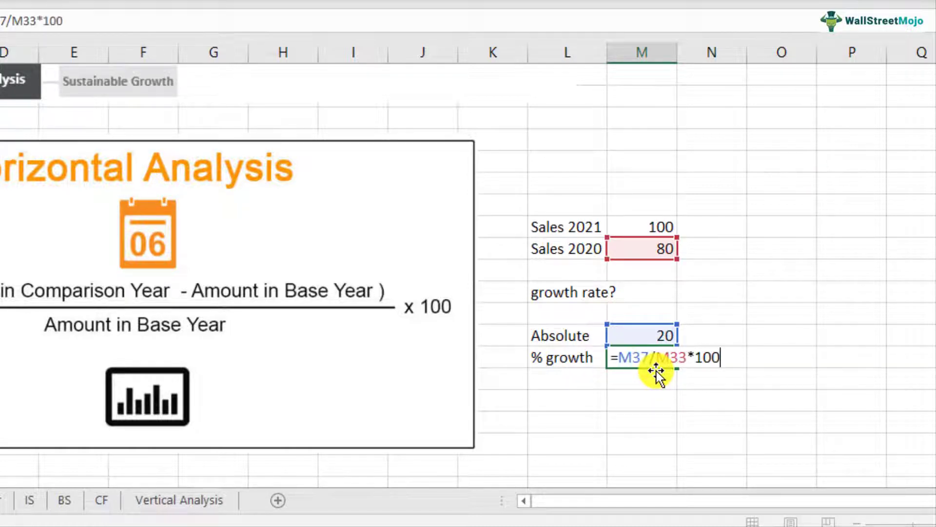
pyautogui.hotkey('ctrl', 'Return')
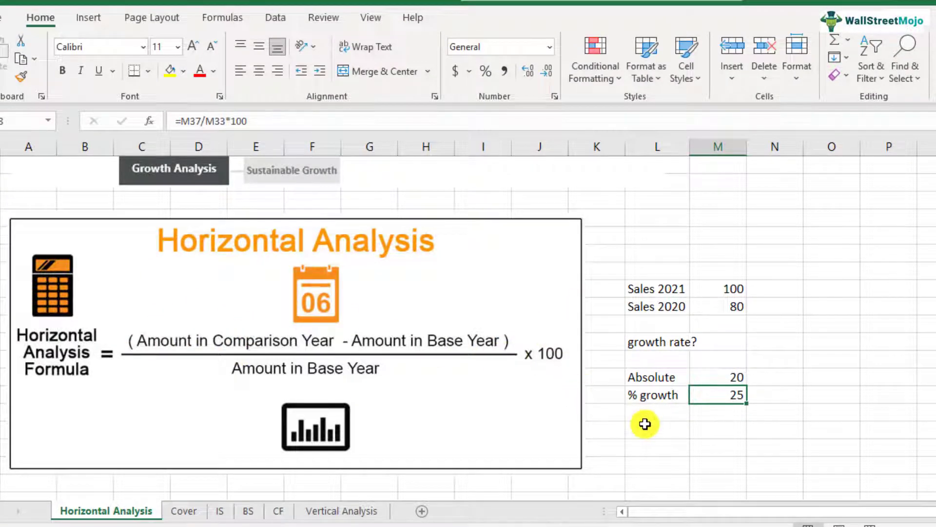
# Review the formulas behind the Absolute value in M37 and the % growth value in M38
pyautogui.click(663, 379)
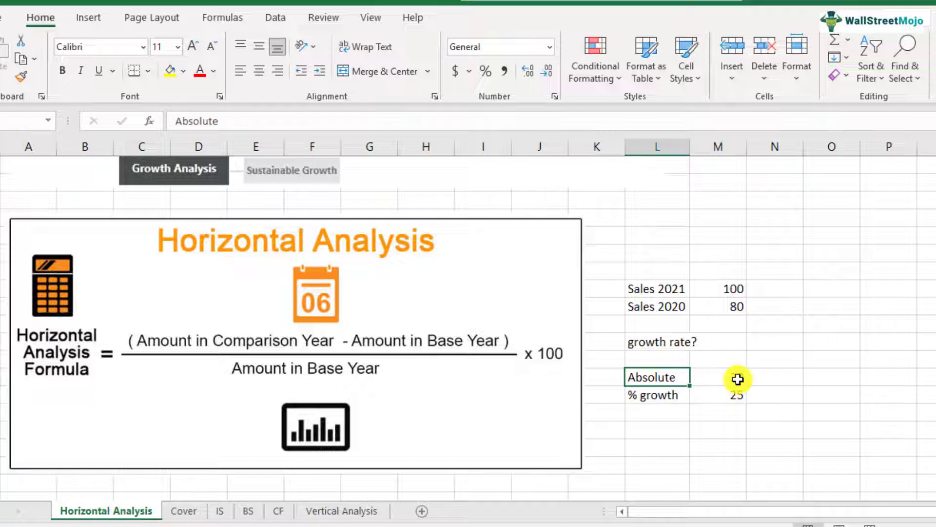
pyautogui.click(740, 378)
pyautogui.press('F2')
pyautogui.press('Escape')
pyautogui.click(702, 397)
pyautogui.press('F2')
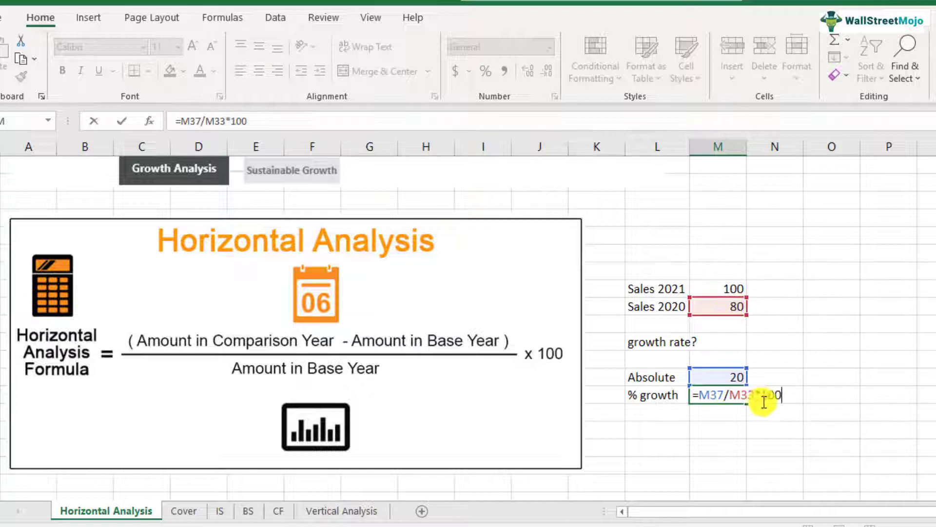
# Add the label "shortcut" in L40, below the growth calculations
pyautogui.click(651, 435)
pyautogui.write('shortcut')
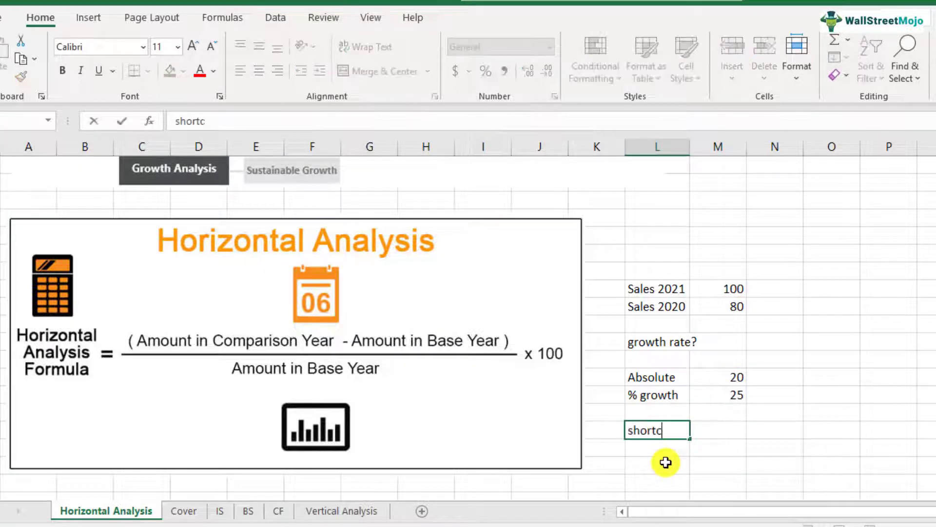
pyautogui.press('Return')
# Calculate the growth rate in M40 with the shortcut formula =M32/M33-1
pyautogui.press('Up')
pyautogui.press('Right')
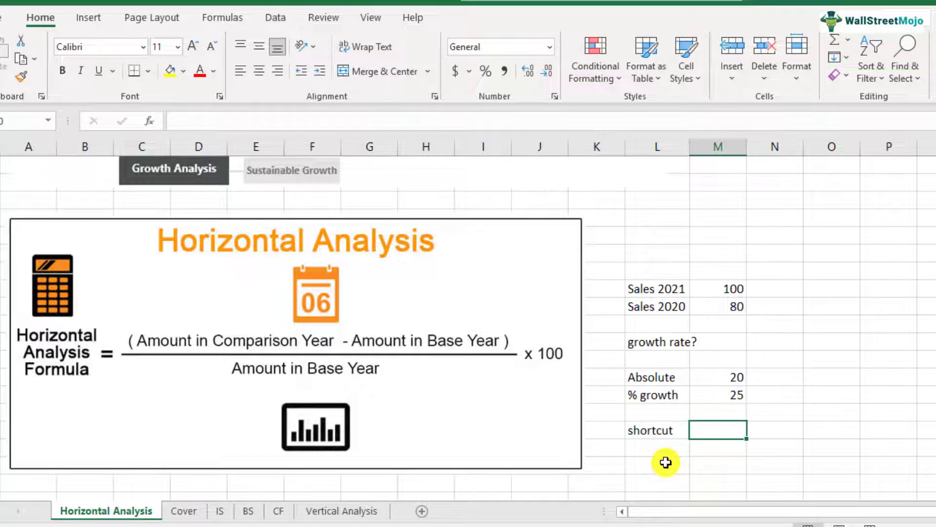
pyautogui.write('=')
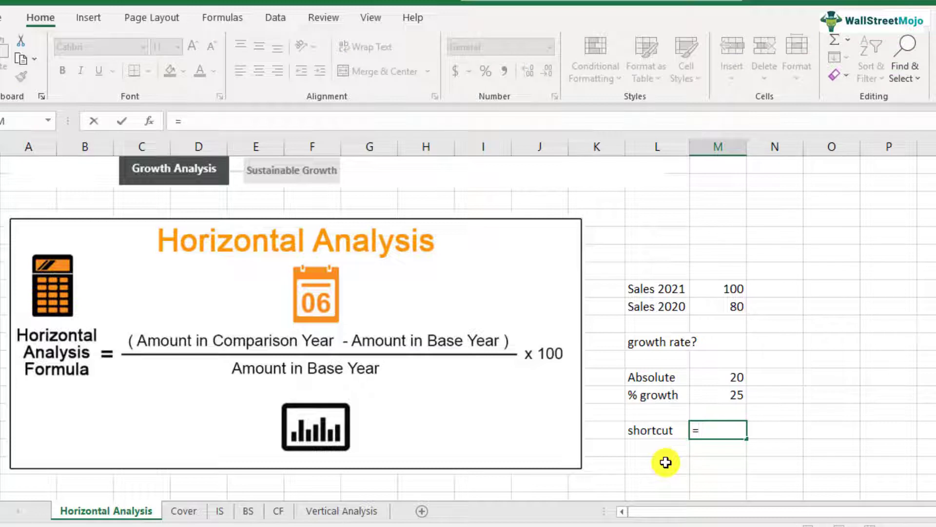
pyautogui.click(725, 288)
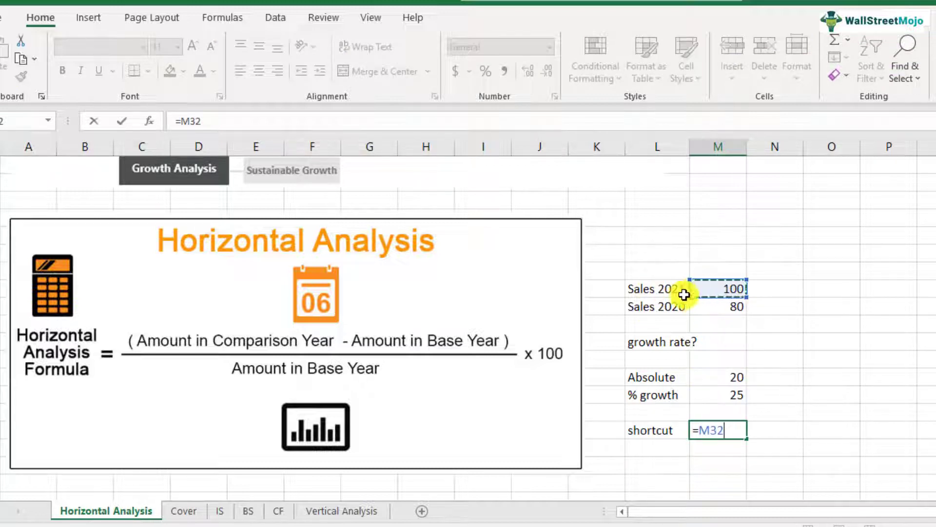
pyautogui.write('/')
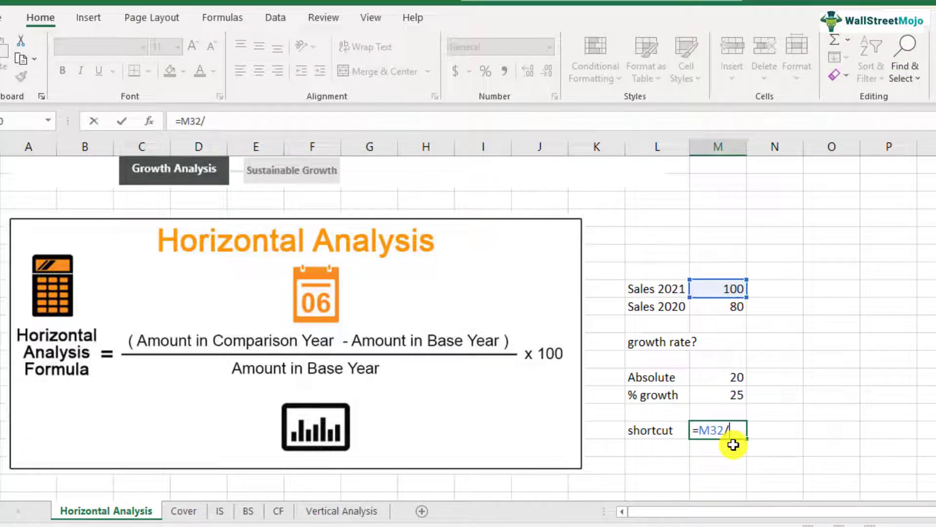
pyautogui.click(720, 311)
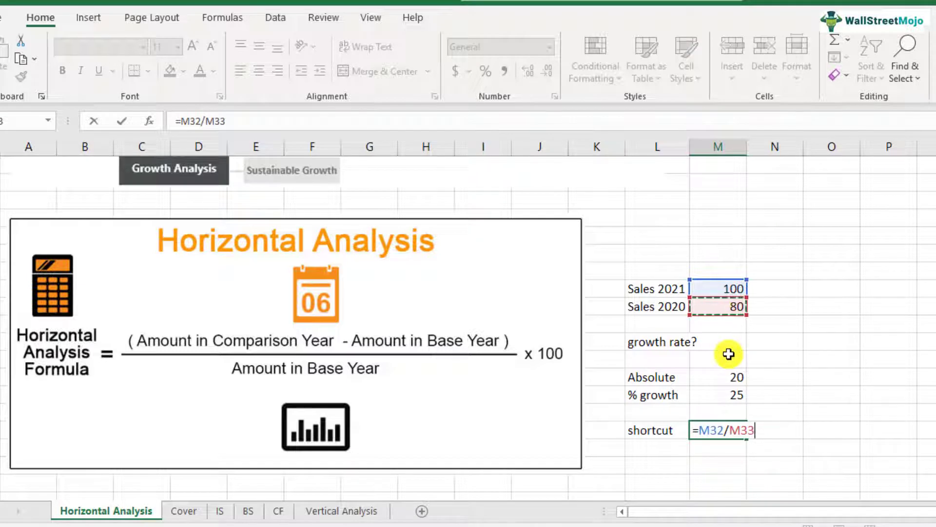
pyautogui.write('-1')
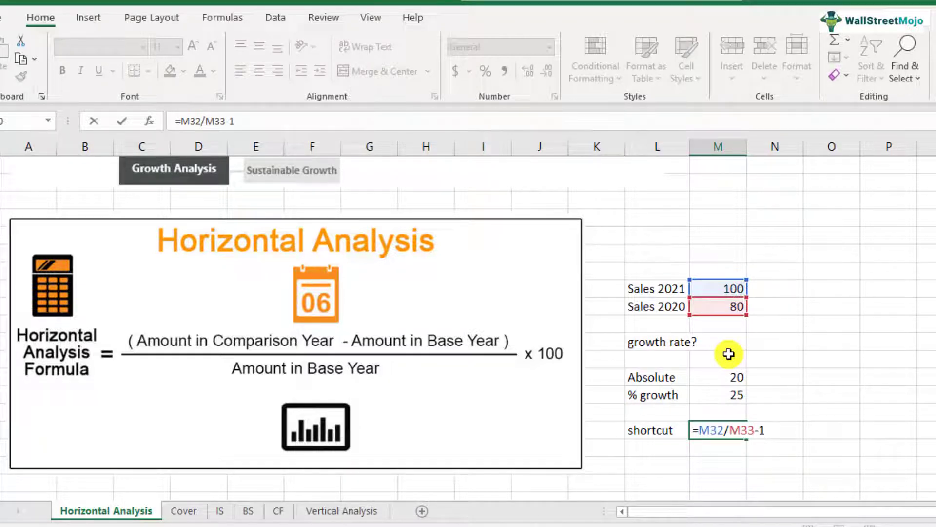
pyautogui.moveTo(701, 433); pyautogui.dragTo(765, 431)
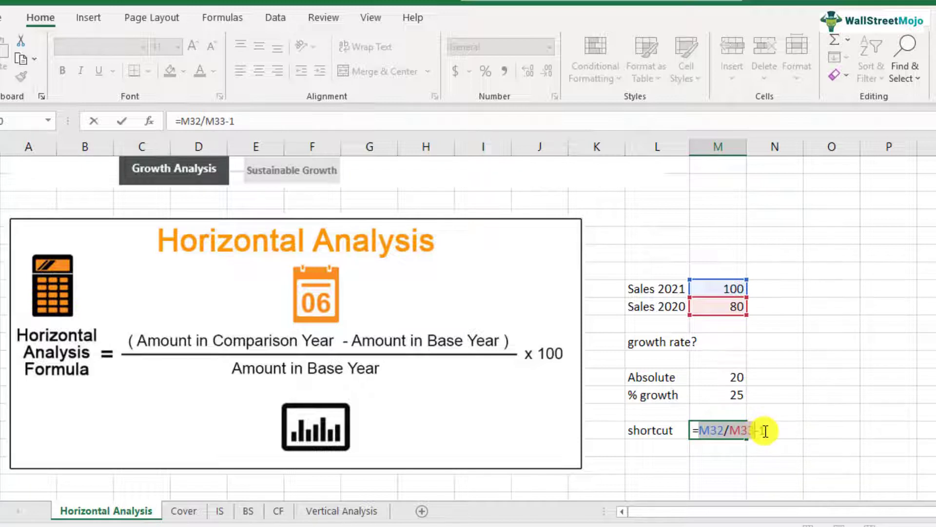
pyautogui.press('Escape')
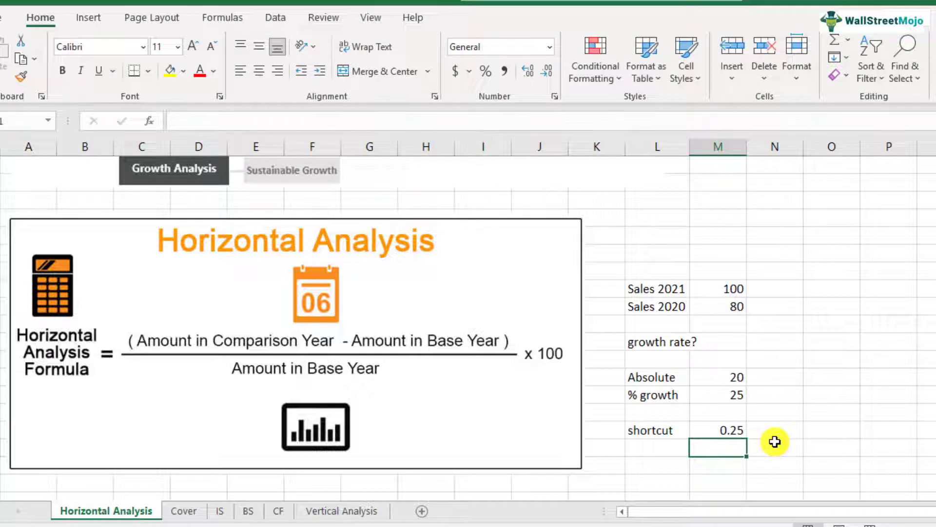
# Format the shortcut growth rate in M40 as a percentage
pyautogui.press('F2')
pyautogui.press('Escape')
pyautogui.press('Down')
pyautogui.press('Up')
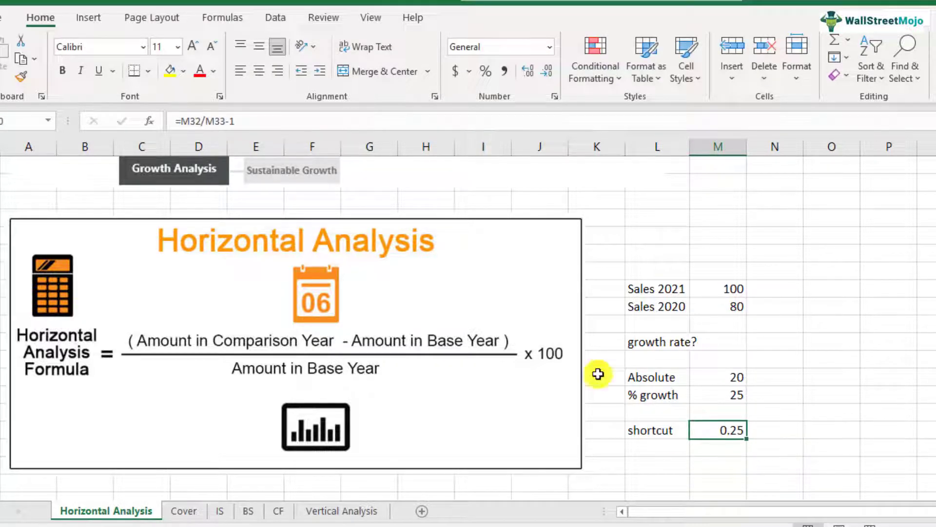
pyautogui.click(485, 78)
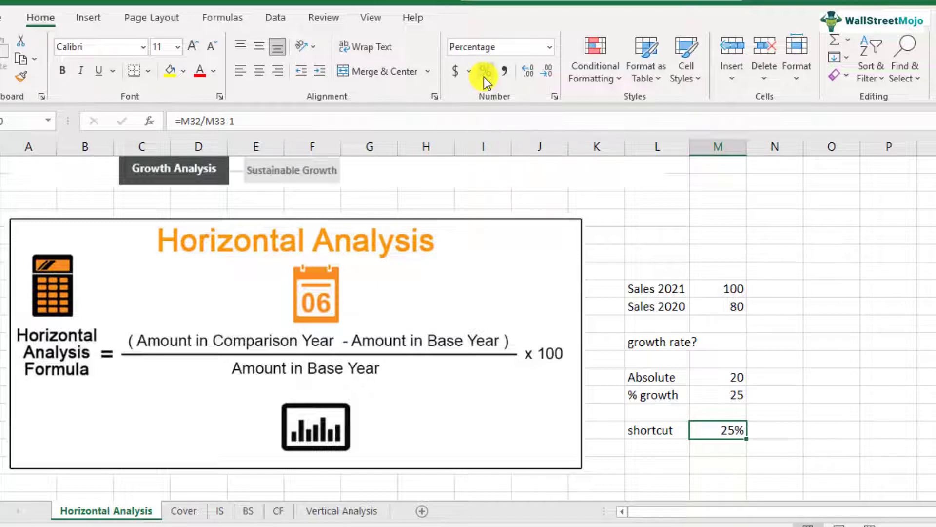
# Show the shortcut growth rate in M40 with one decimal place
pyautogui.click(529, 73)
pyautogui.click(663, 429)
pyautogui.click(719, 432)
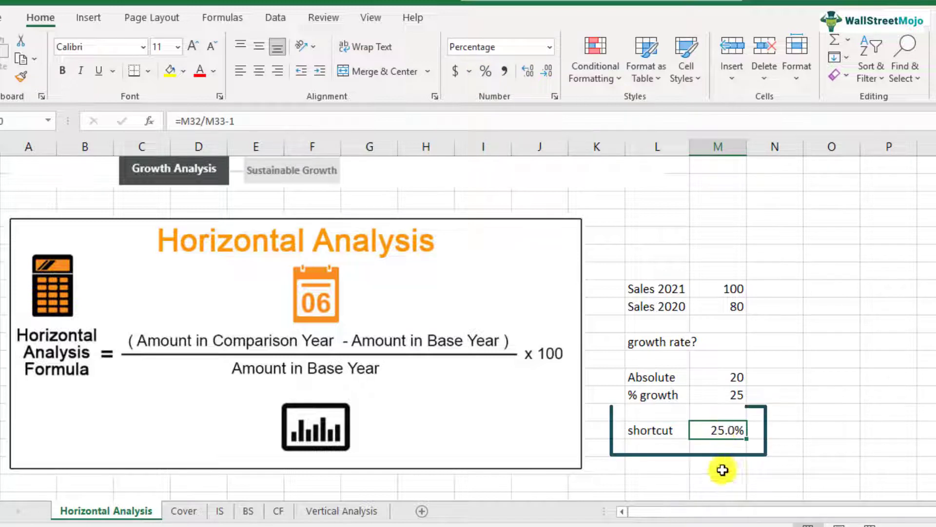
pyautogui.click(665, 292)
pyautogui.click(664, 306)
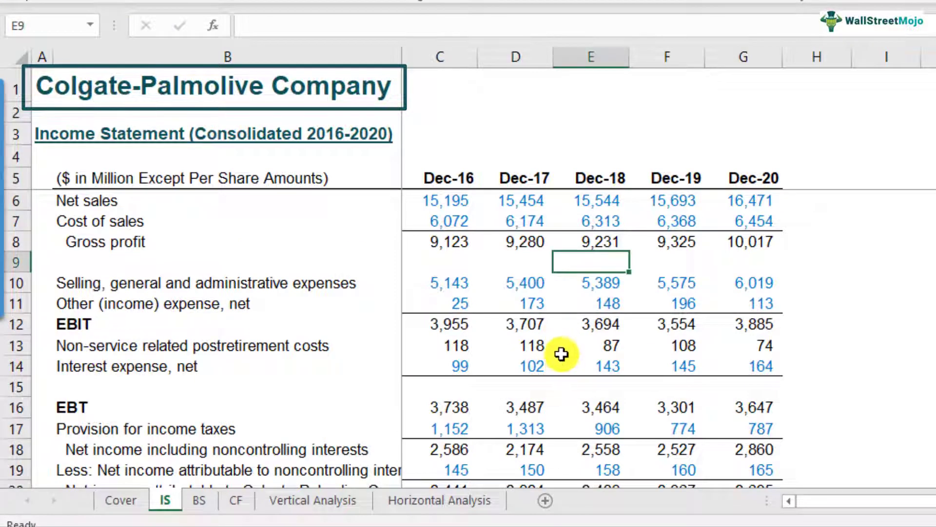
# Look through the IS sheet from the income statement past the Vertical Analysis to the Horizontal Analysis section
pyautogui.scroll(-5, 561, 351)
pyautogui.scroll(-3, 559, 351)
pyautogui.scroll(1, 517, 342)
pyautogui.click(88, 272)
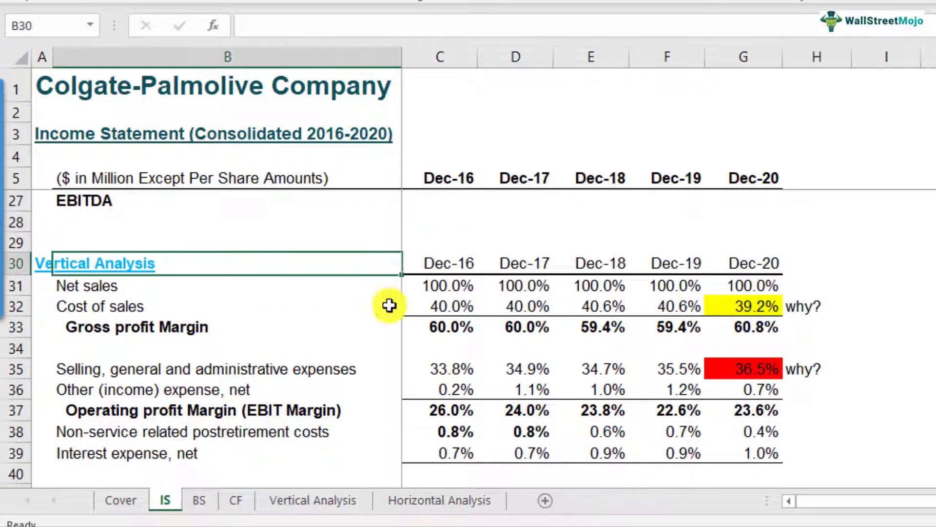
pyautogui.scroll(-5, 608, 360)
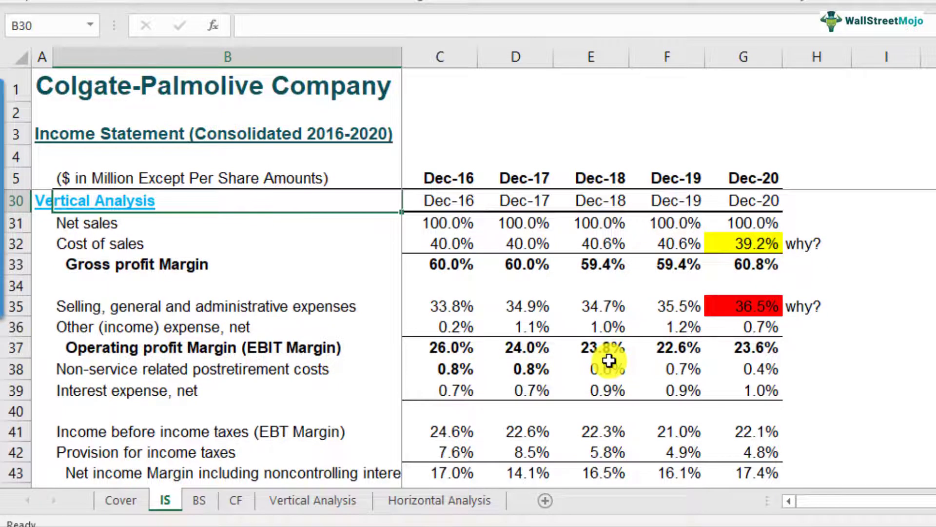
pyautogui.scroll(-3, 608, 359)
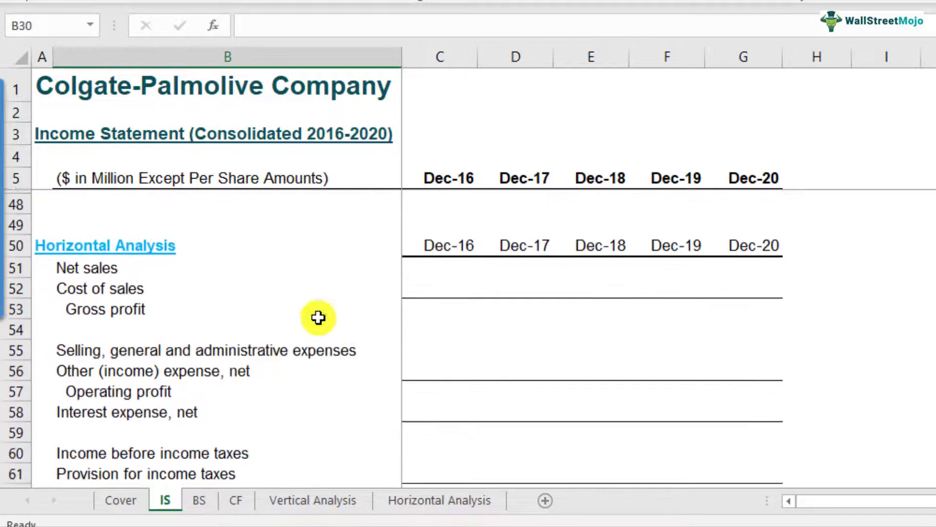
pyautogui.click(165, 251)
pyautogui.click(167, 266)
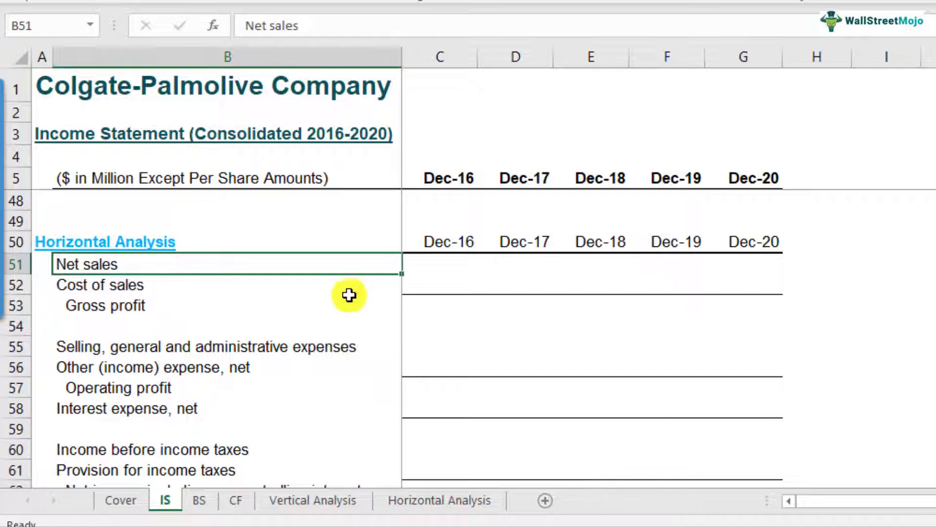
# Compare the Dec-16 and Dec-17 columns in the Net sales row to determine the first year for which growth can be calculated
pyautogui.click(451, 268)
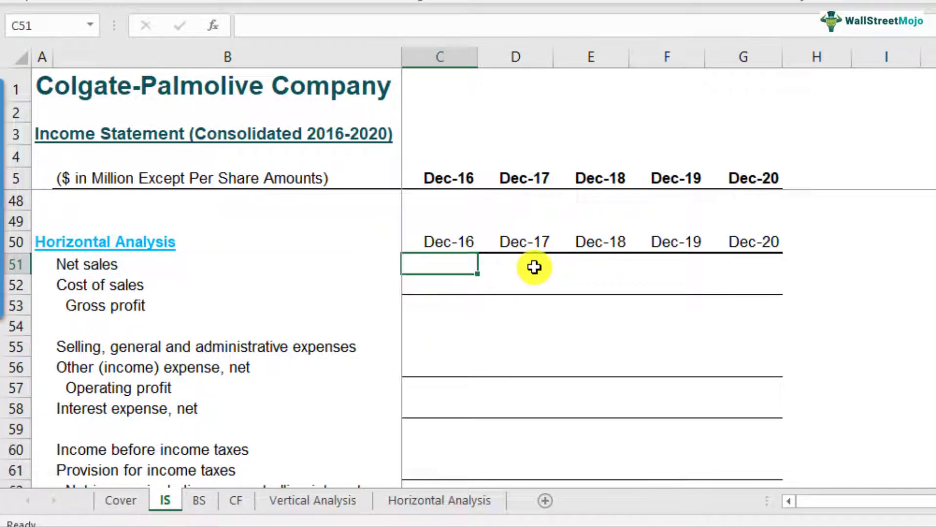
pyautogui.click(522, 265)
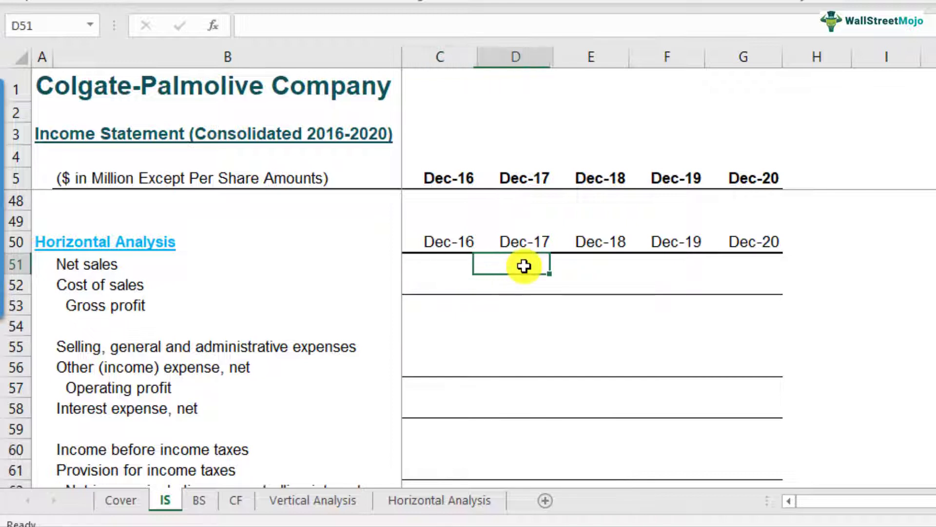
pyautogui.click(425, 263)
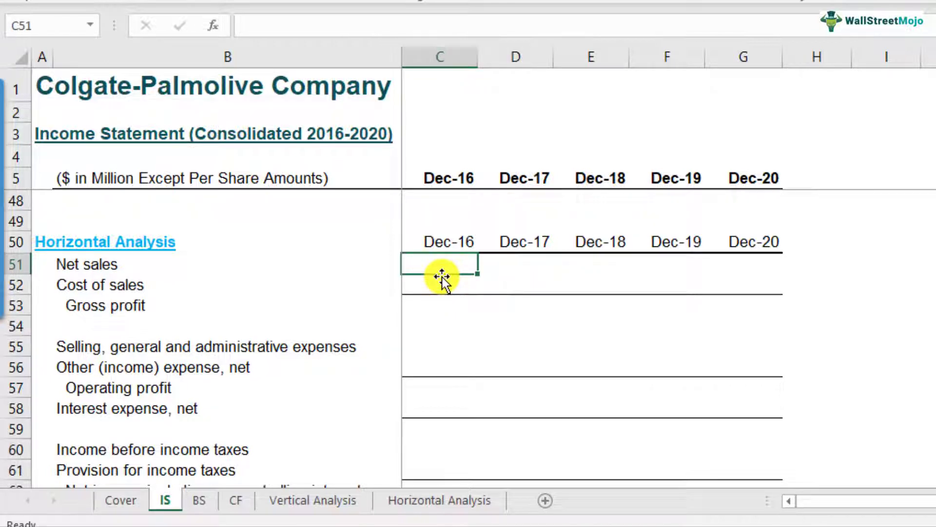
pyautogui.click(446, 58)
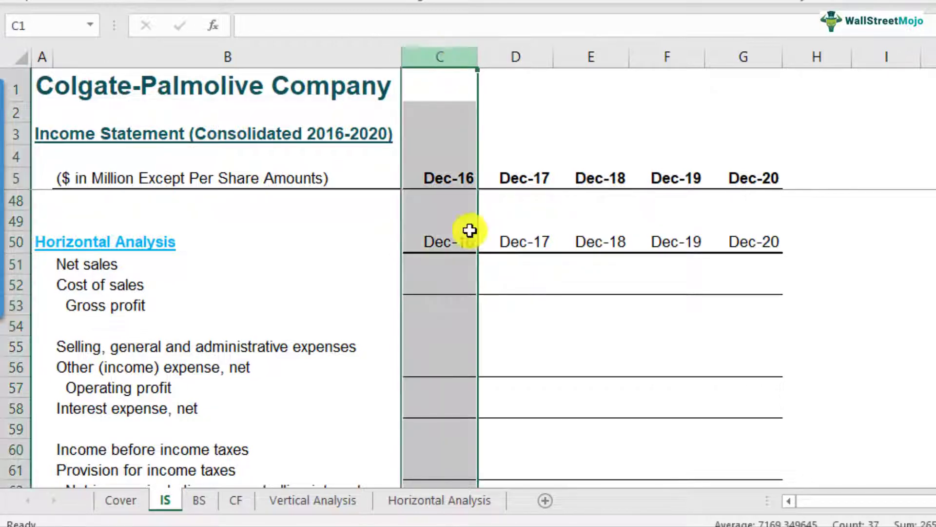
pyautogui.click(454, 265)
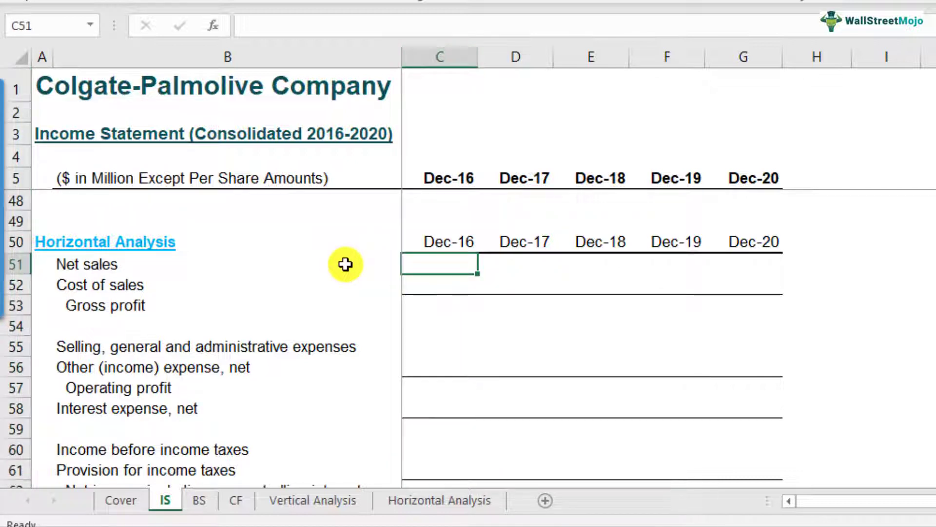
pyautogui.click(345, 264)
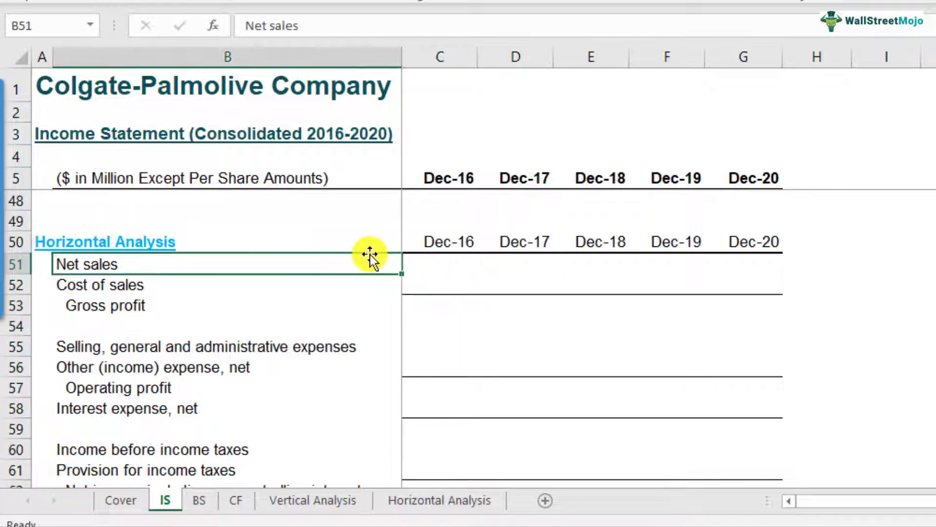
pyautogui.click(457, 263)
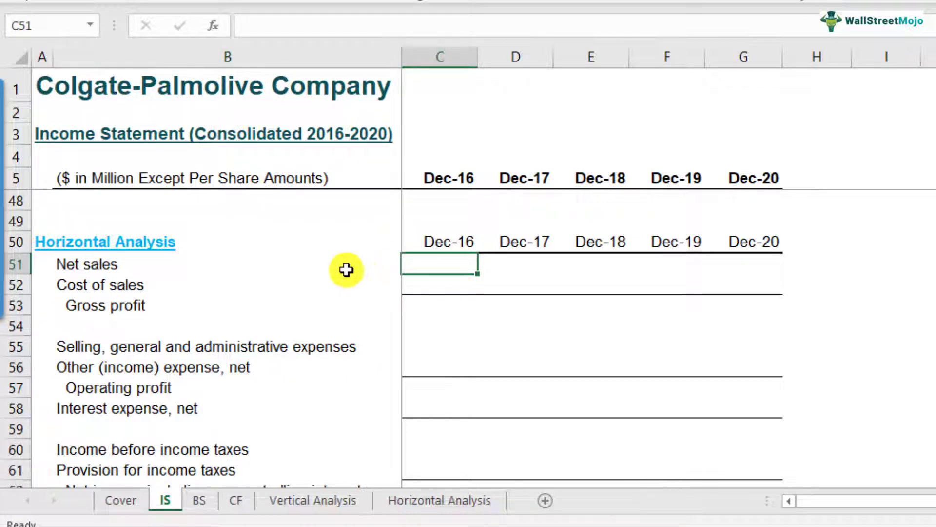
pyautogui.click(444, 53)
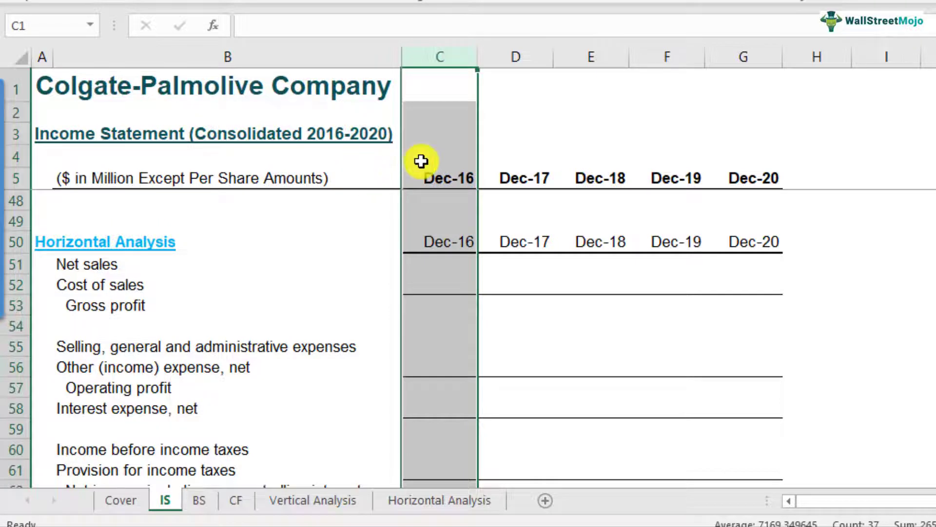
pyautogui.click(443, 56)
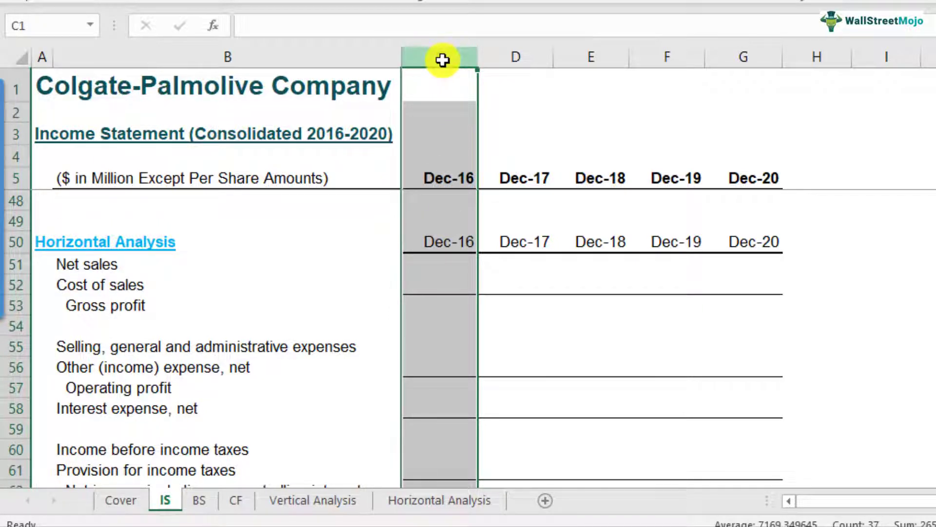
pyautogui.click(531, 63)
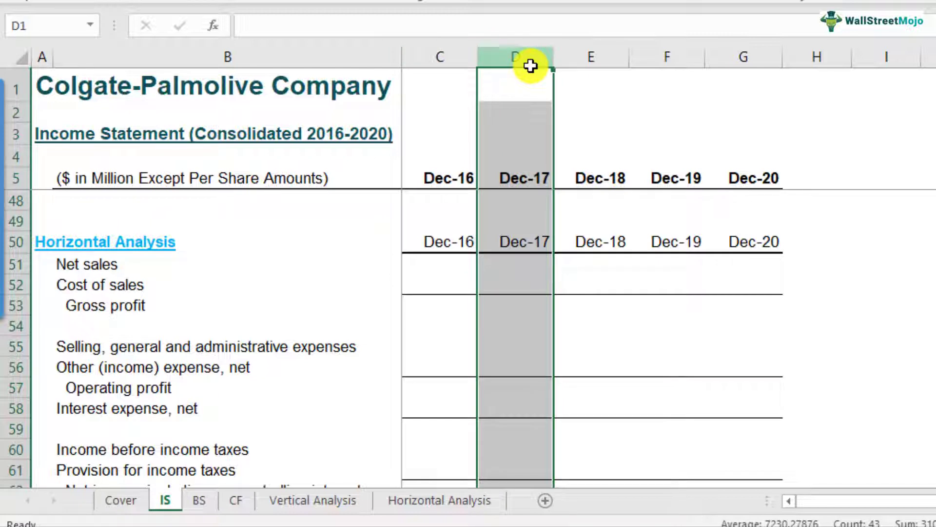
pyautogui.click(511, 262)
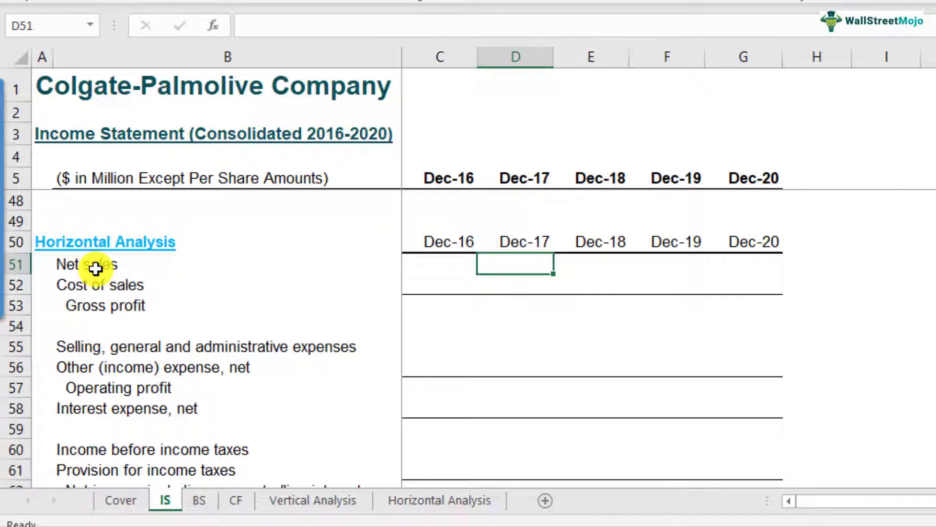
# Review the Horizontal Analysis line items from Net sales down to net income attributable to Colgate-Palmolive Company
pyautogui.click(96, 268)
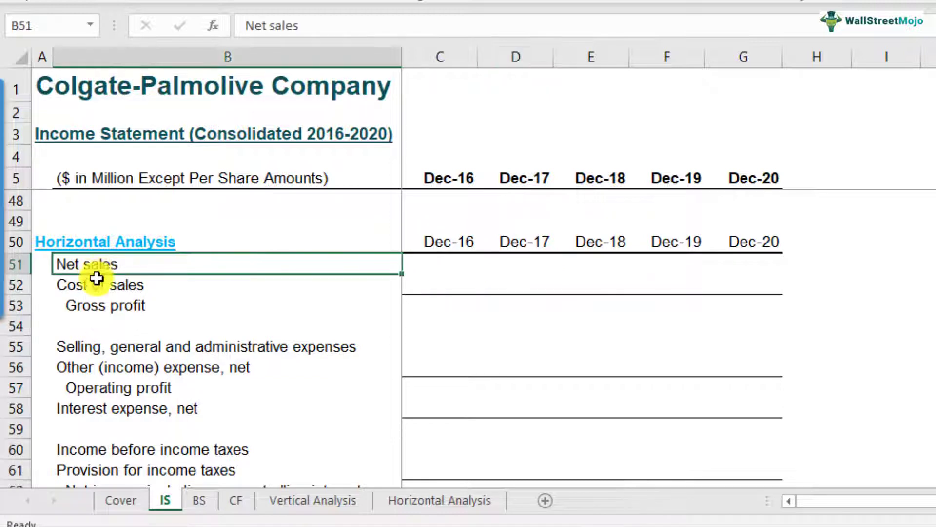
pyautogui.click(101, 305)
pyautogui.click(120, 350)
pyautogui.click(122, 368)
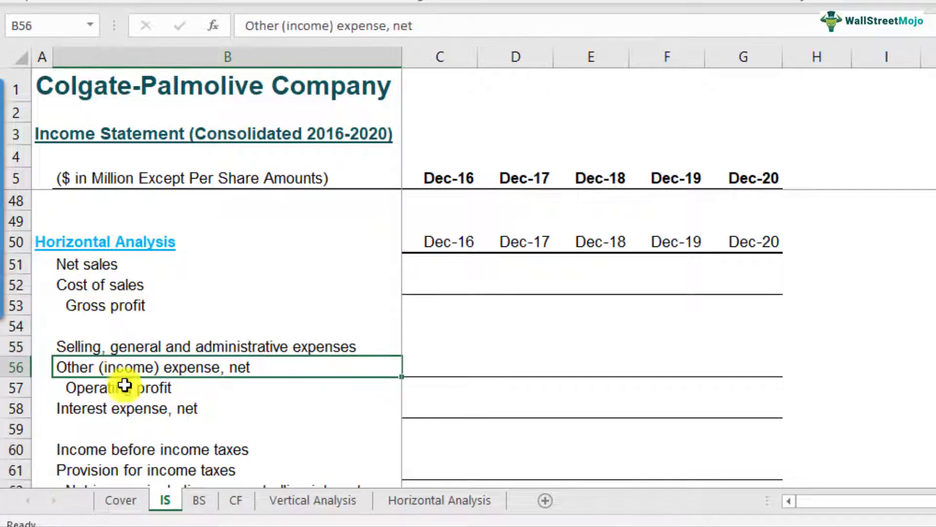
pyautogui.click(95, 288)
pyautogui.click(98, 304)
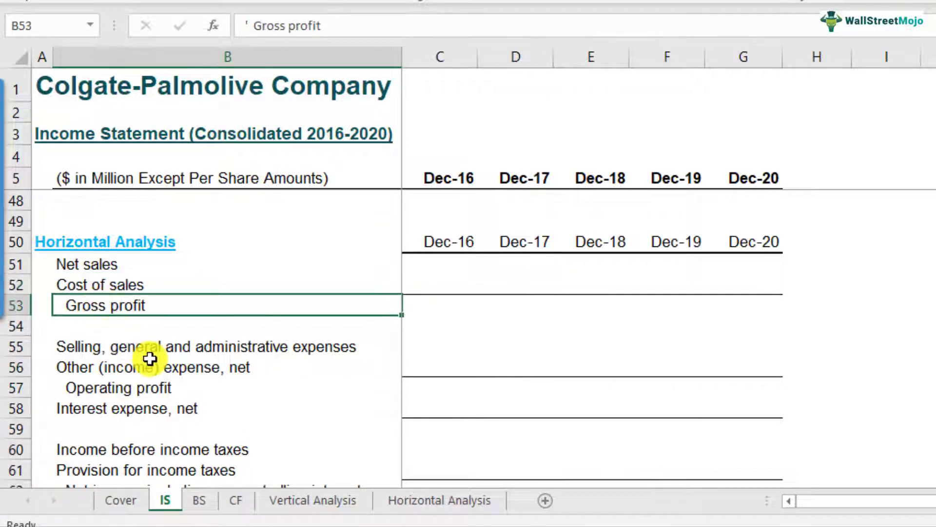
pyautogui.scroll(-2, 150, 357)
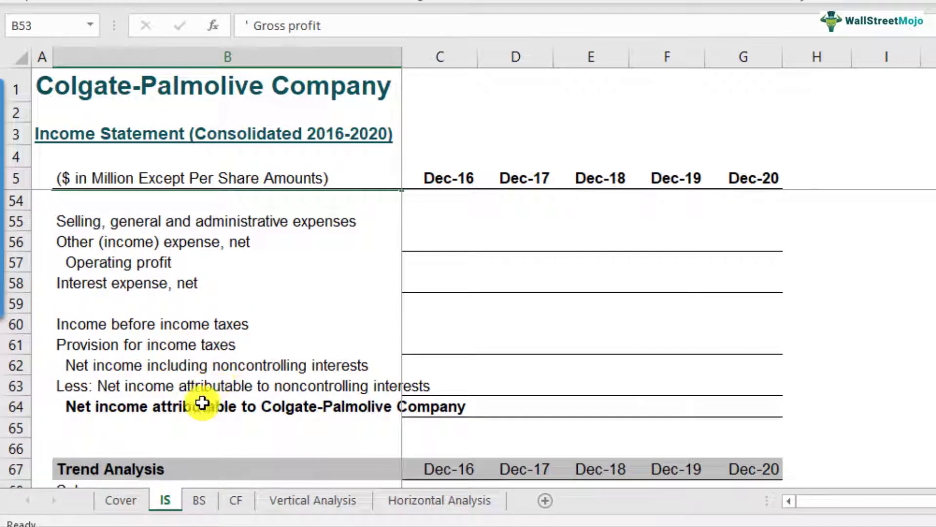
pyautogui.scroll(2, 487, 300)
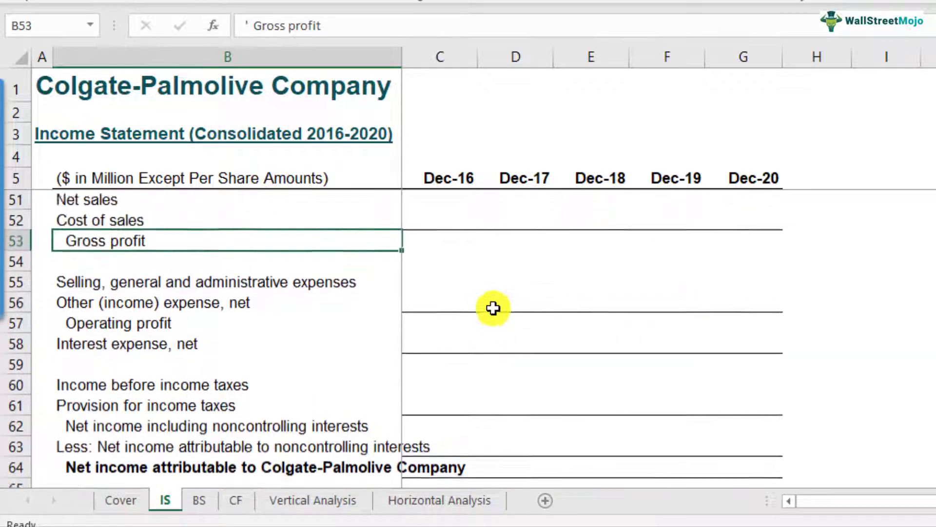
# Calculate the Dec-17 Net sales growth in D51 of the Horizontal Analysis with the formula =D6/C6-1
pyautogui.click(217, 264)
pyautogui.click(527, 268)
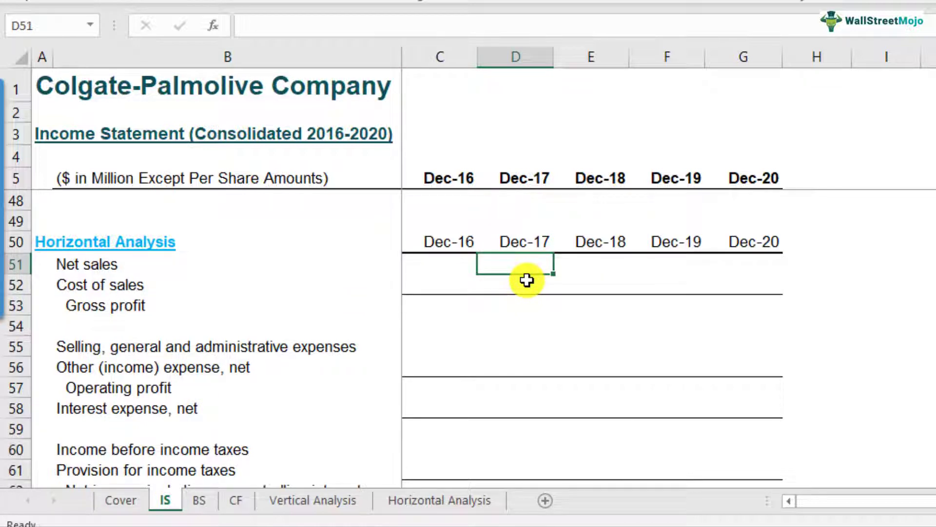
pyautogui.write('=')
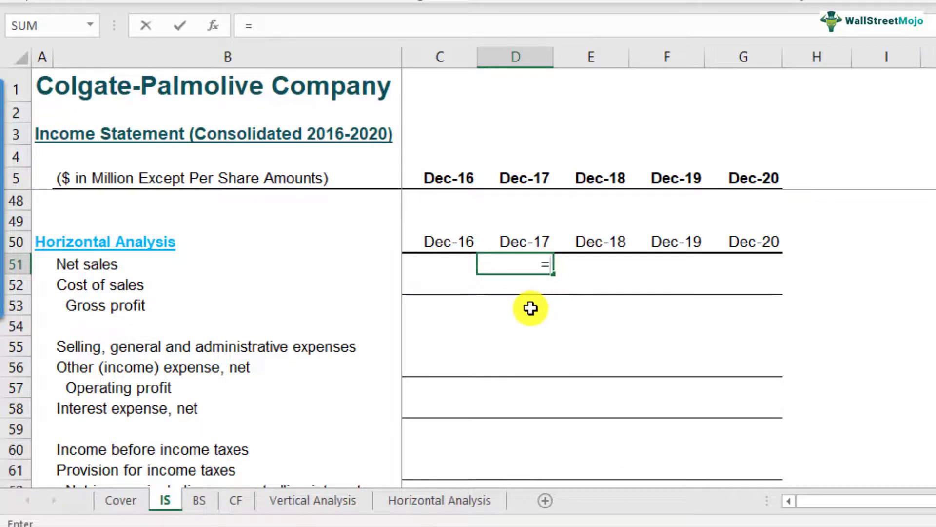
pyautogui.scroll(15, 531, 307)
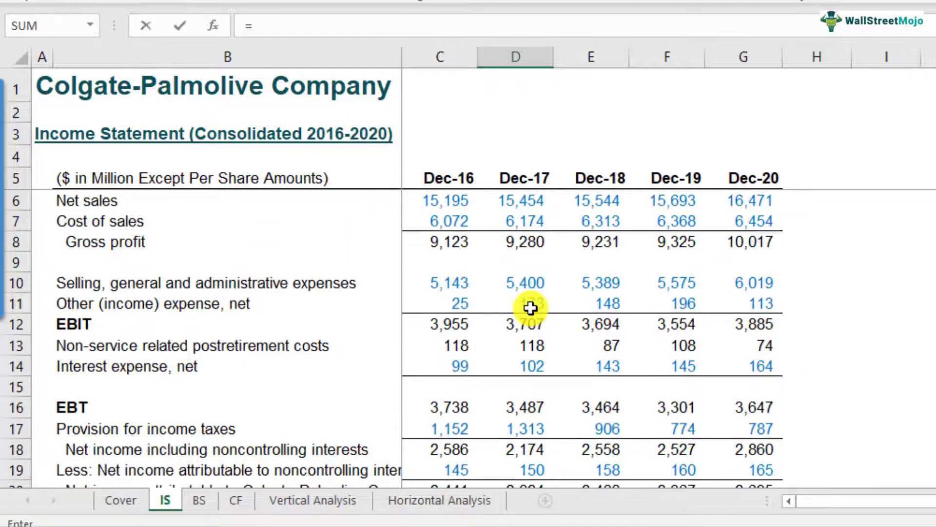
pyautogui.click(522, 202)
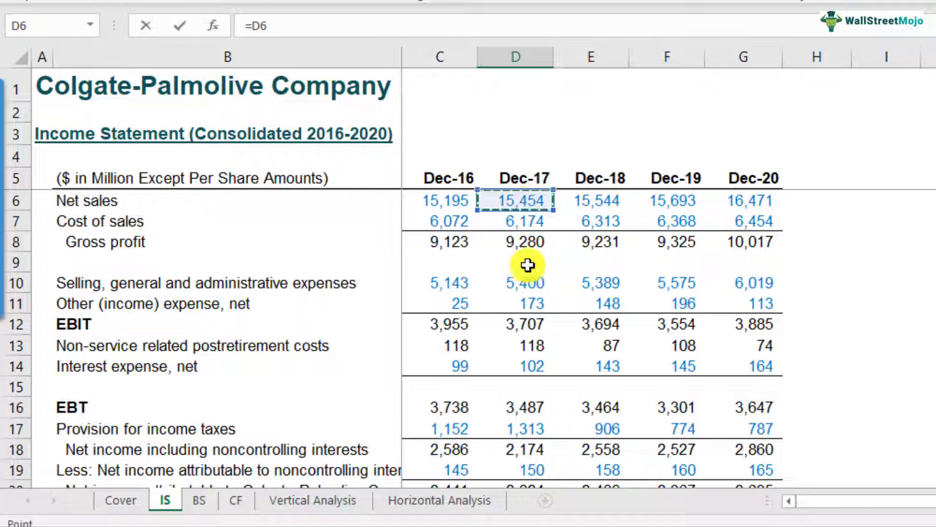
pyautogui.write('/')
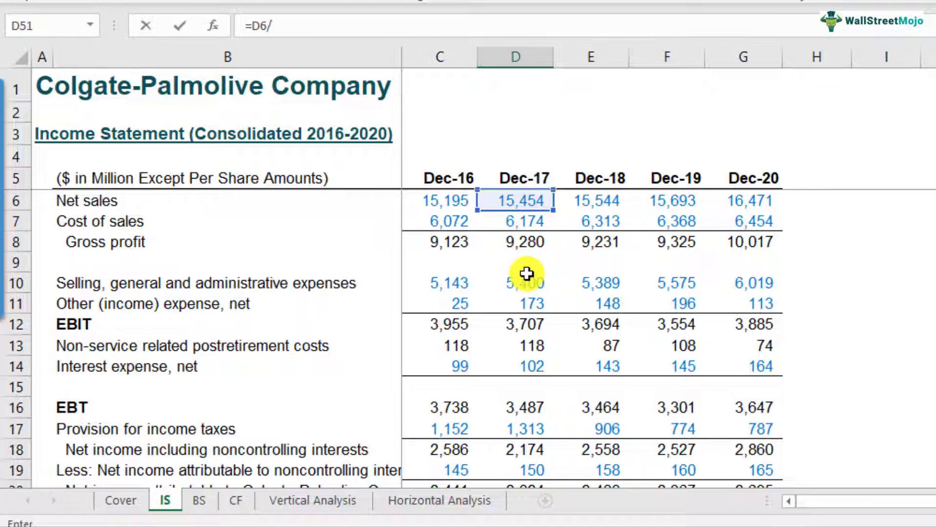
pyautogui.click(437, 202)
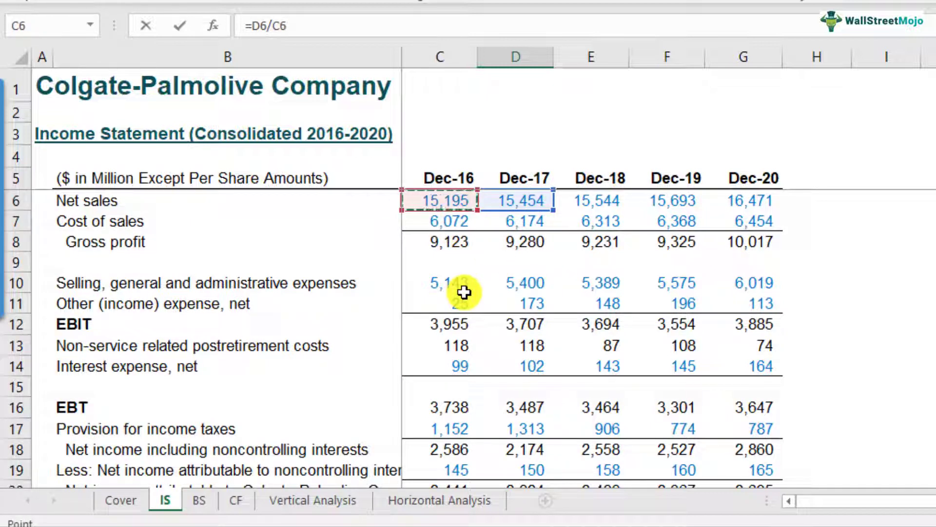
pyautogui.write('-1')
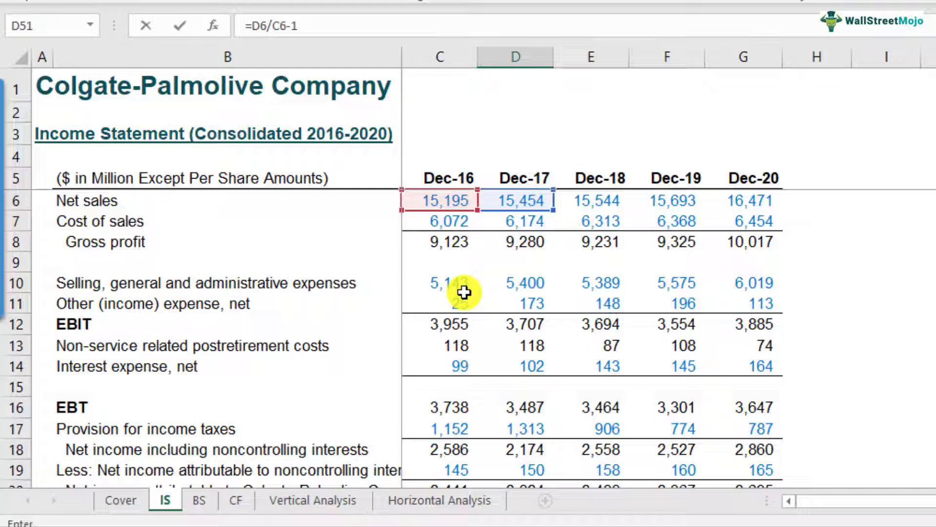
pyautogui.press('Return')
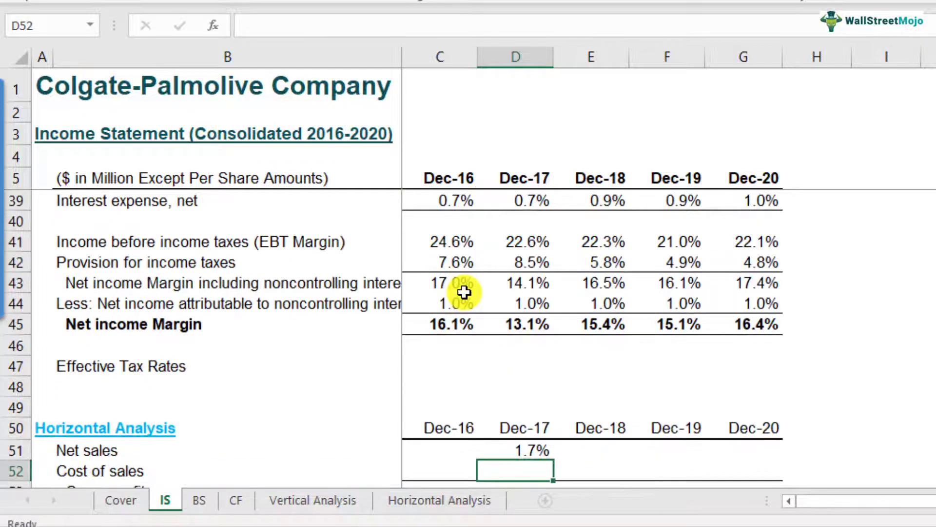
# Examine the Net sales growth formula in D51 and the extent of the Horizontal Analysis table from C51 across to column G
pyautogui.click(511, 328)
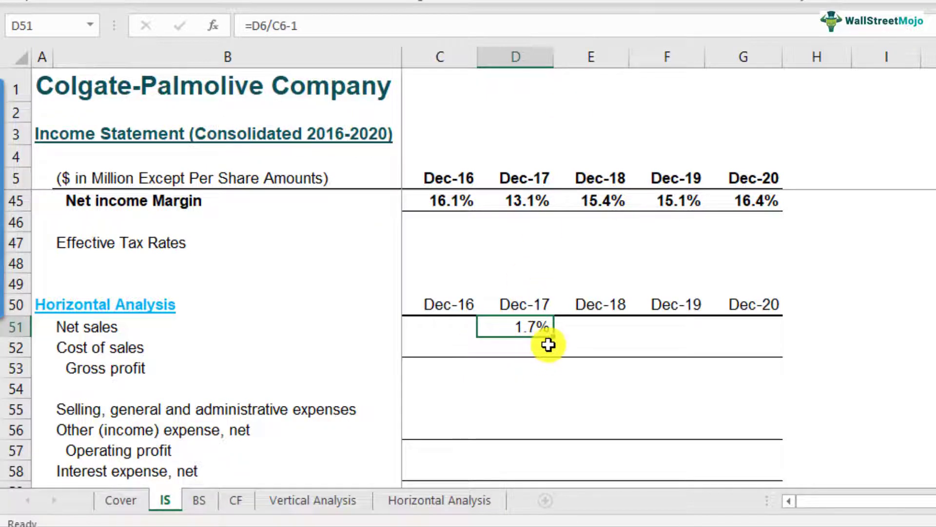
pyautogui.scroll(-1, 546, 345)
pyautogui.scroll(-2, 496, 309)
pyautogui.scroll(1, 459, 332)
pyautogui.scroll(1, 459, 332)
pyautogui.moveTo(452, 272); pyautogui.dragTo(702, 439)
pyautogui.scroll(2, 645, 382)
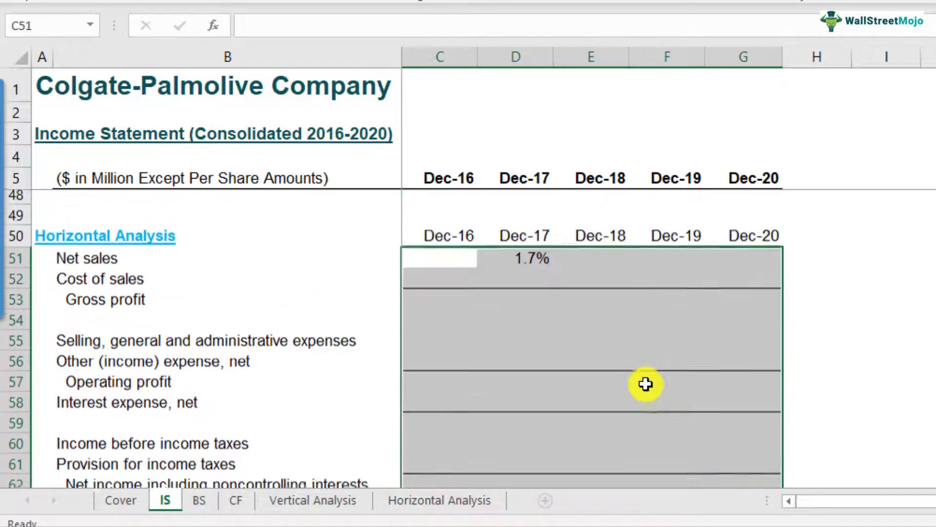
# Copy the Net sales growth formula from D51 across to Dec-18, Dec-19 and Dec-20 in E51:G51, and recheck the formula in D51
pyautogui.click(516, 328)
pyautogui.press('F2')
pyautogui.press('Escape')
pyautogui.hotkey('ctrl', 'c')
pyautogui.hotkey('shift', 'Right')
pyautogui.hotkey('shift', 'Right')
pyautogui.hotkey('shift', 'Right')
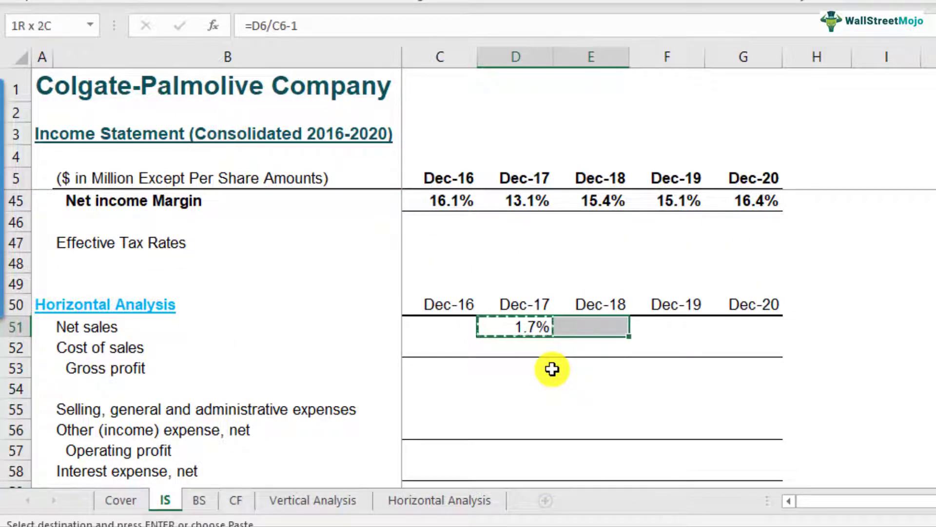
pyautogui.hotkey('ctrl', 'v')
pyautogui.press('Down')
pyautogui.press('Up')
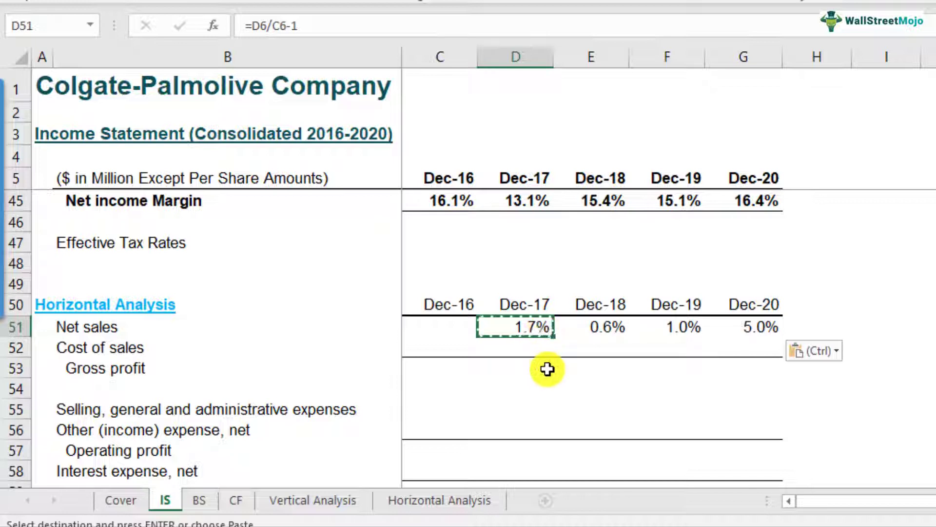
pyautogui.press('F2')
pyautogui.press('Escape')
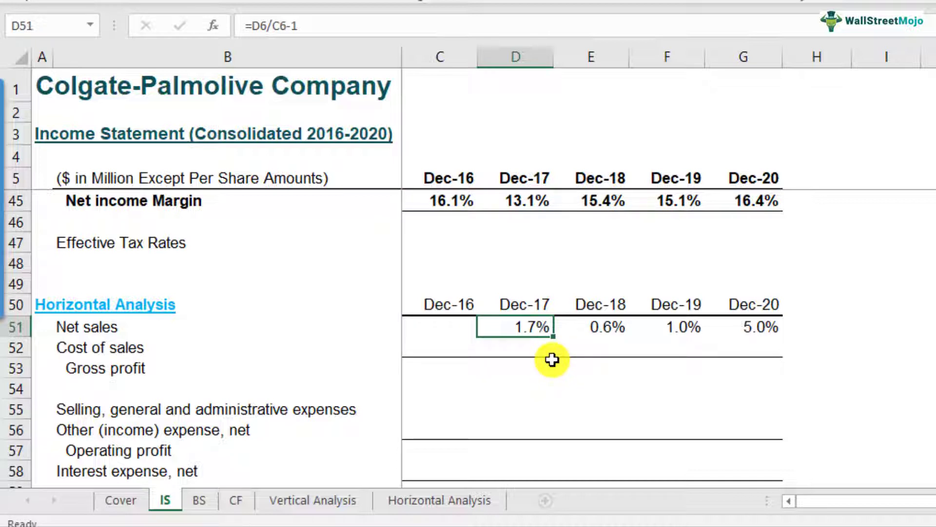
# Paste only the formula of the Dec-17 Net sales growth cell D51 into D51:G64, and check the copied growth cells in column D
pyautogui.hotkey('ctrl', 'c')
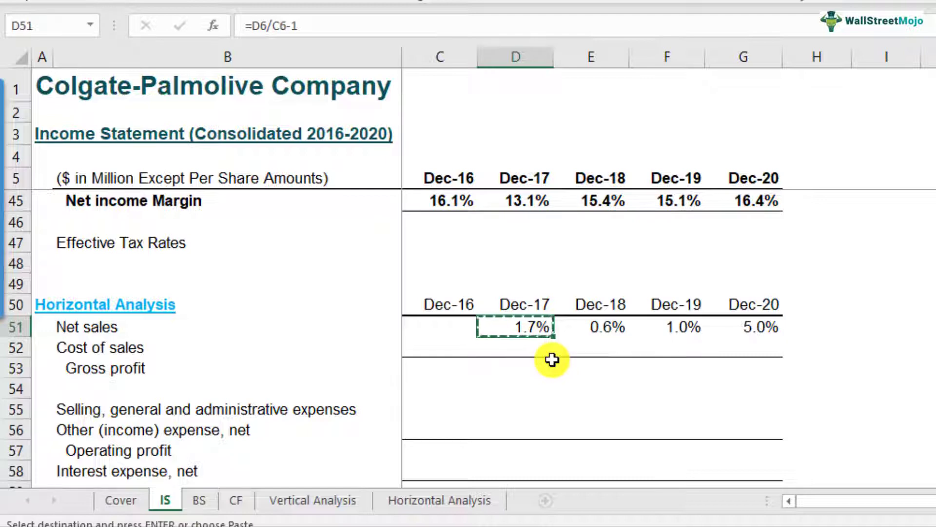
pyautogui.scroll(-2, 576, 363)
pyautogui.moveTo(529, 203); pyautogui.dragTo(746, 475)
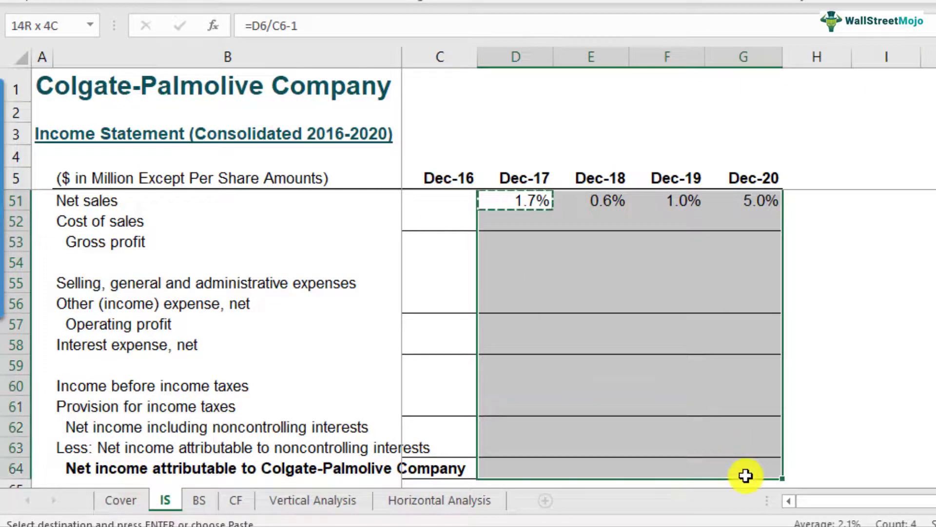
pyautogui.rightClick(521, 203)
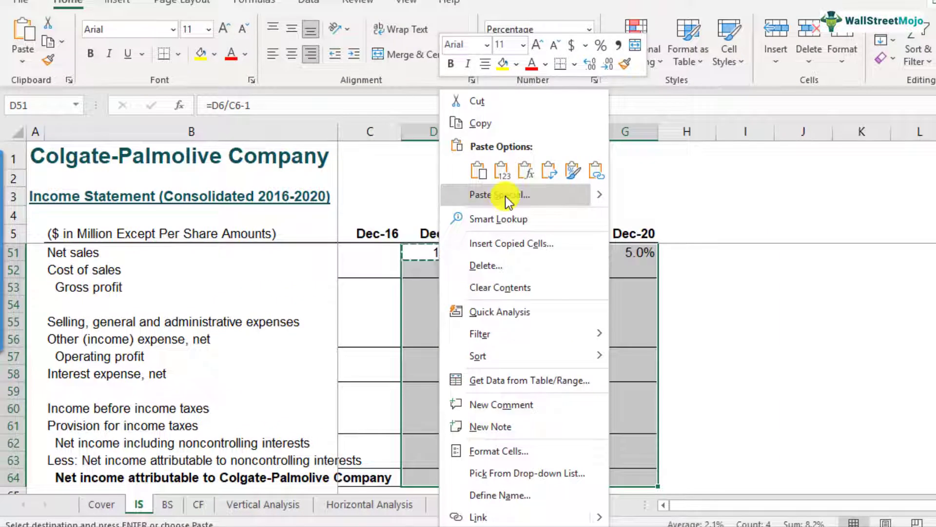
pyautogui.click(507, 197)
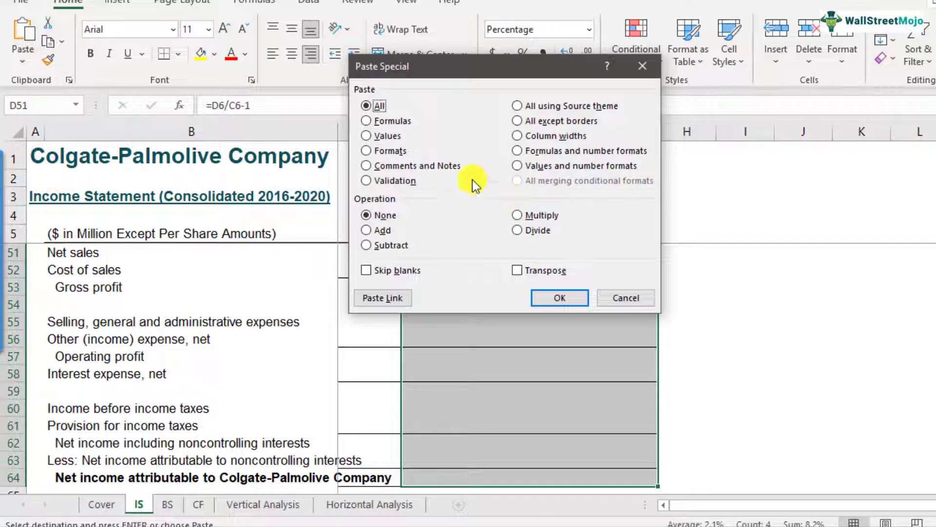
pyautogui.click(370, 121)
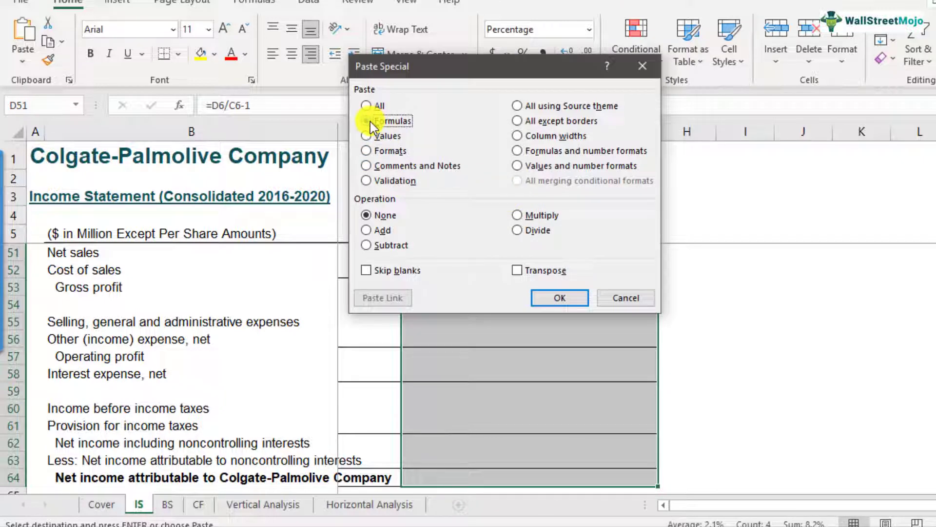
pyautogui.click(552, 298)
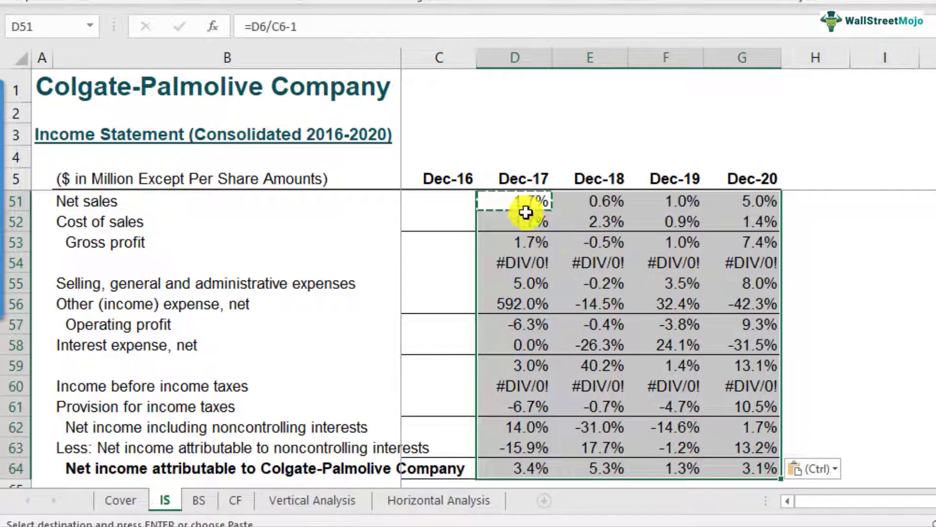
pyautogui.hotkey('ctrl', 'Down')
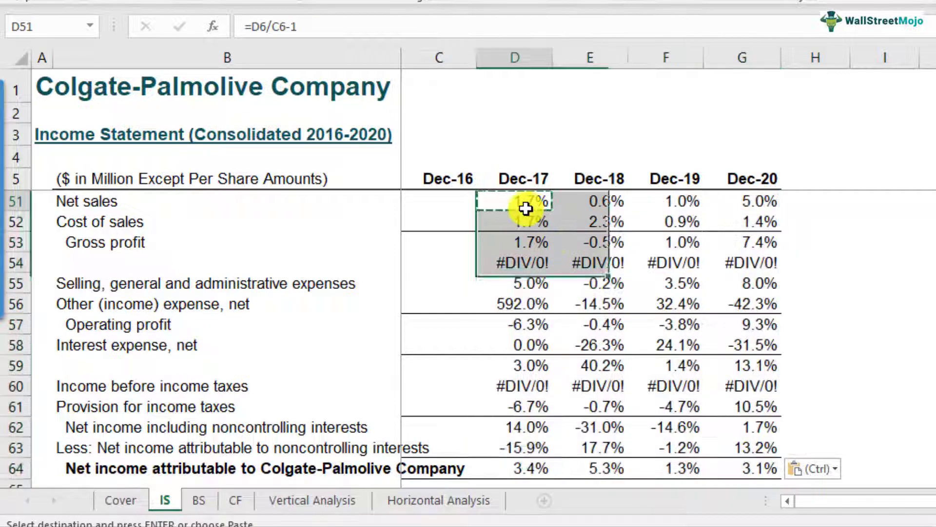
pyautogui.doubleClick(534, 200)
pyautogui.doubleClick(533, 222)
pyautogui.click(532, 241)
pyautogui.click(531, 344)
# Clear the growth formulas from D54:G54 and D60:G60, the Horizontal Analysis rows without source figures
pyautogui.moveTo(525, 263); pyautogui.dragTo(749, 268)
pyautogui.press('Delete')
pyautogui.scroll(-1, 596, 339)
pyautogui.moveTo(522, 325); pyautogui.dragTo(751, 328)
pyautogui.press('Delete')
pyautogui.scroll(2, 595, 364)
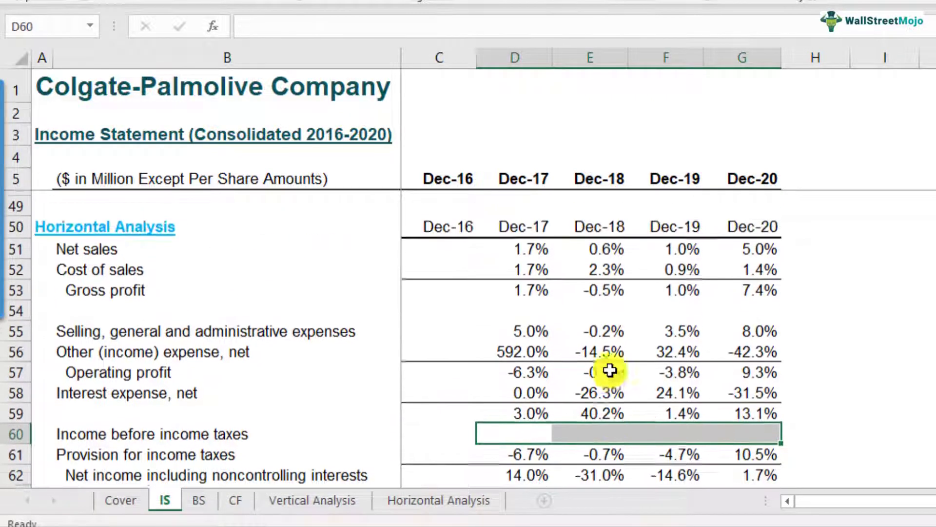
# Examine Net sales growth in D51 and G51, and the Dec-20 growth of Operating profit in G57 and Cost of sales in G52
pyautogui.click(506, 265)
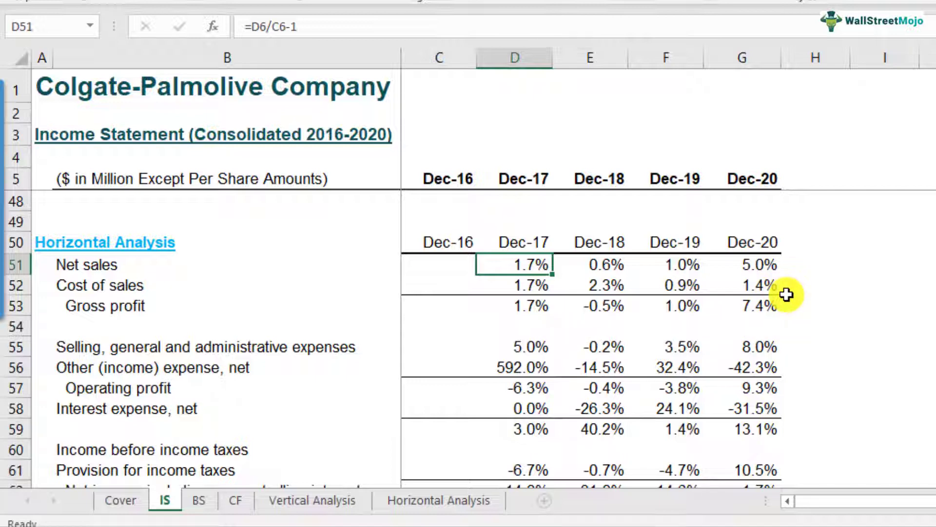
pyautogui.click(748, 267)
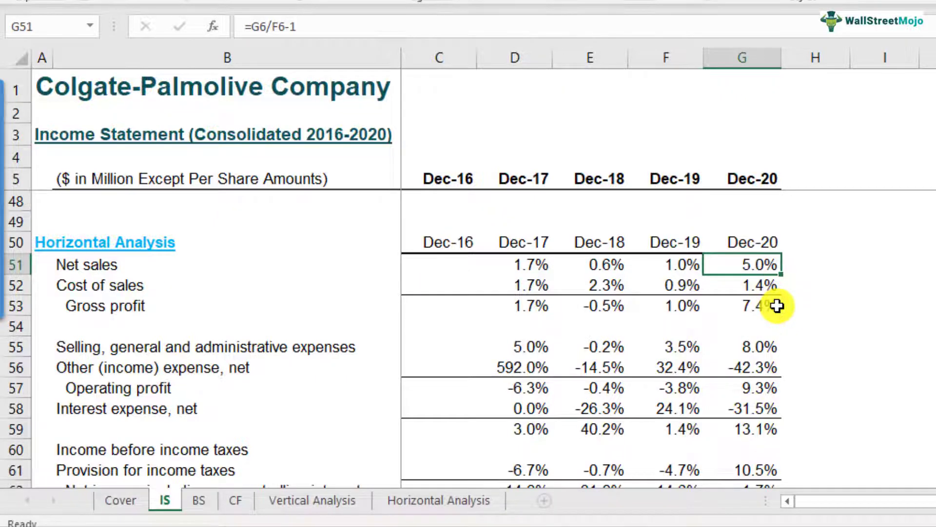
pyautogui.scroll(-2, 775, 304)
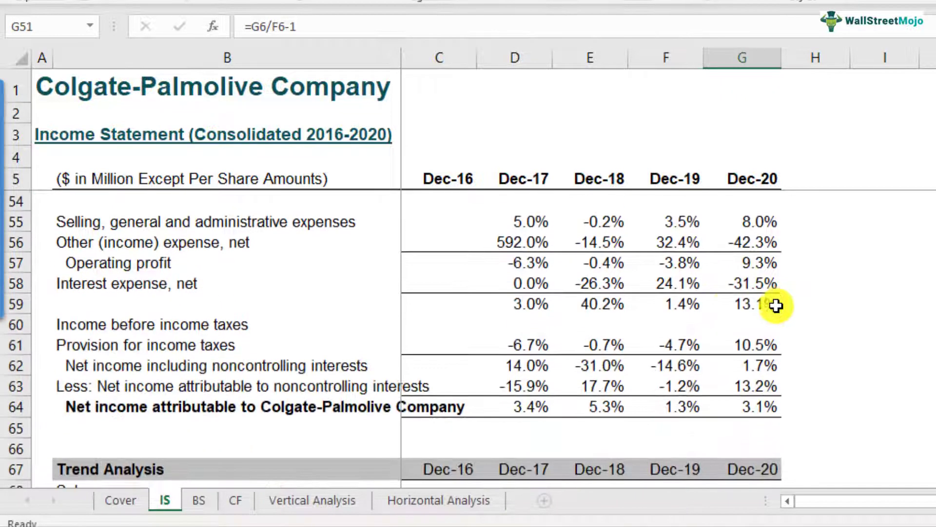
pyautogui.click(743, 263)
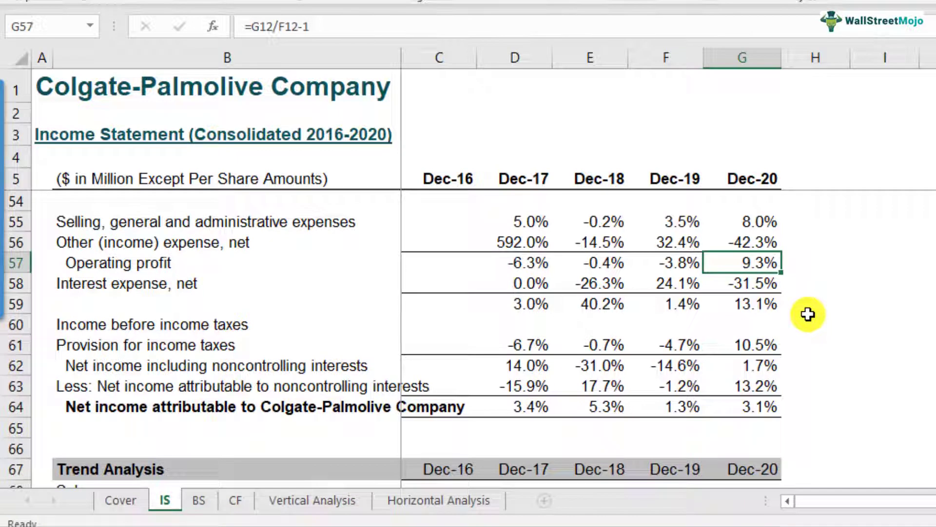
pyautogui.scroll(2, 808, 314)
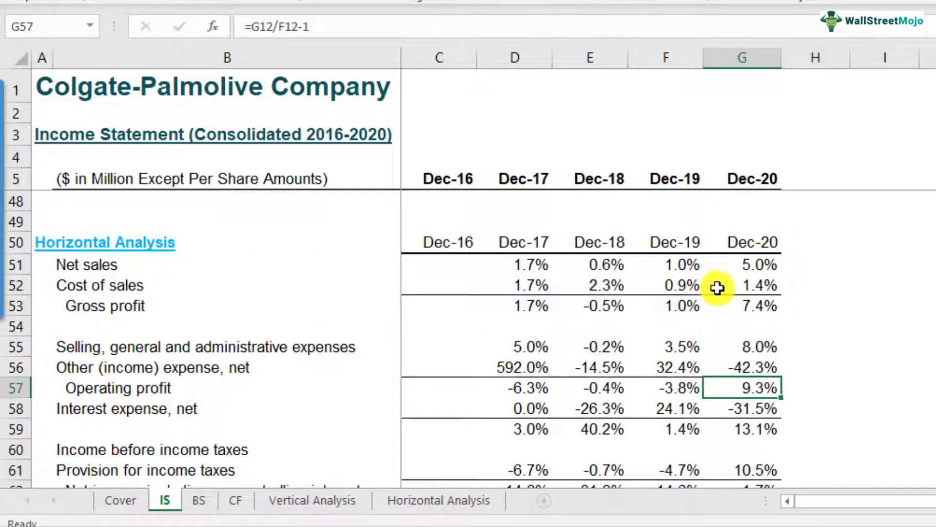
pyautogui.click(767, 286)
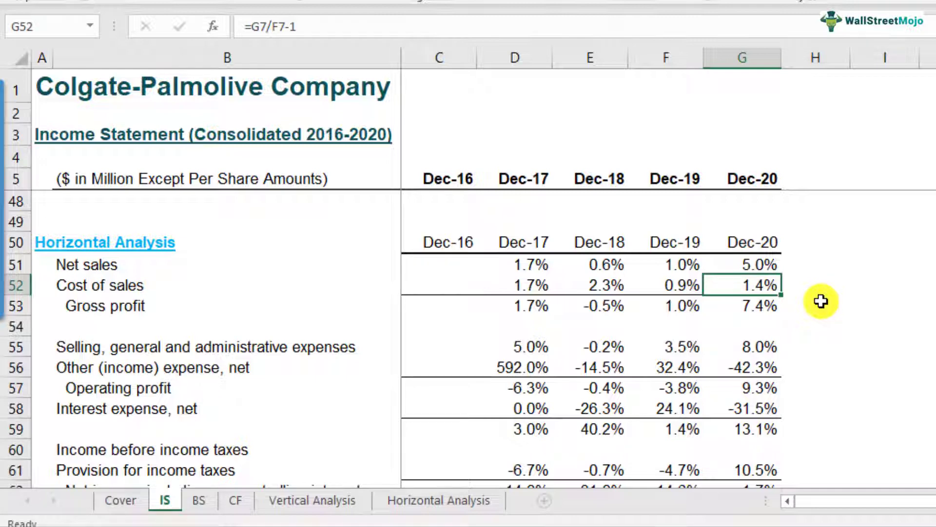
pyautogui.scroll(-1, 821, 301)
pyautogui.scroll(-1, 821, 301)
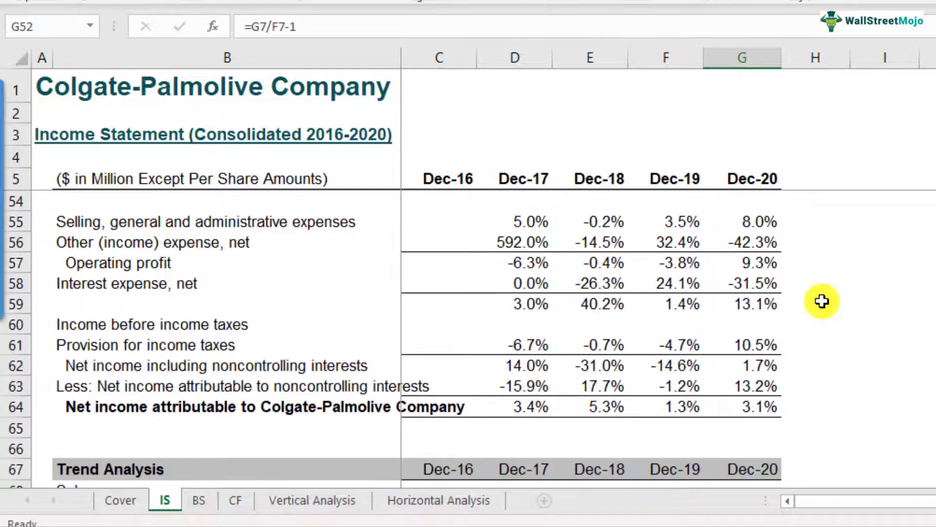
# Examine the Dec-20 growth of Gross profit in G53 and of net income attributable to Colgate-Palmolive Company in G64
pyautogui.scroll(2, 821, 301)
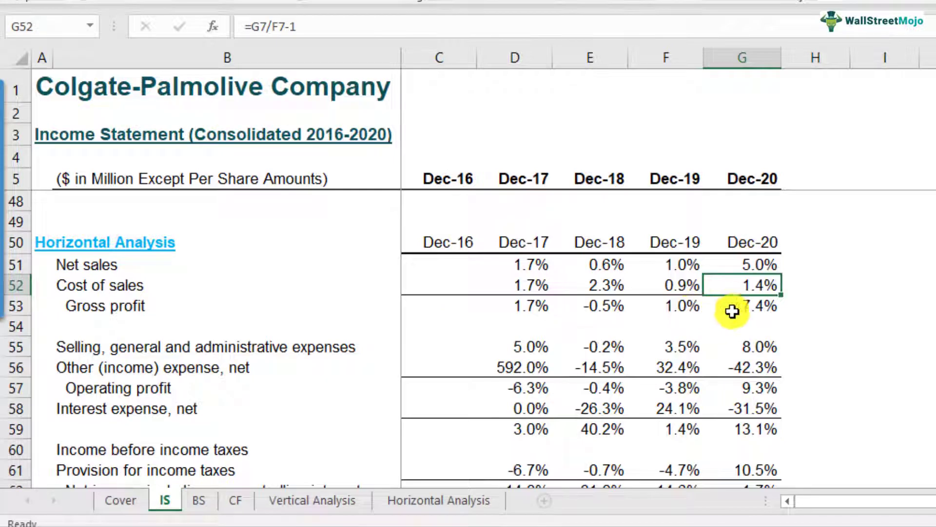
pyautogui.click(751, 308)
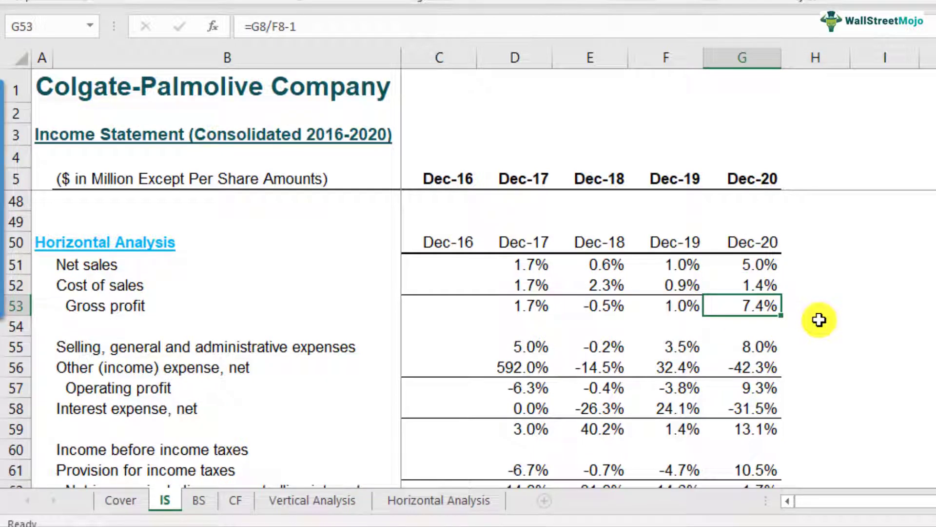
pyautogui.scroll(-2, 820, 319)
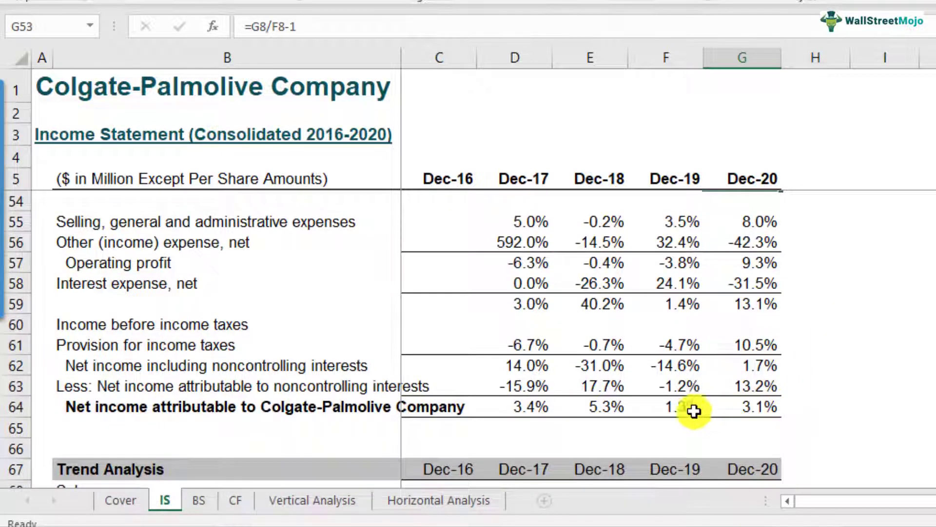
pyautogui.click(745, 410)
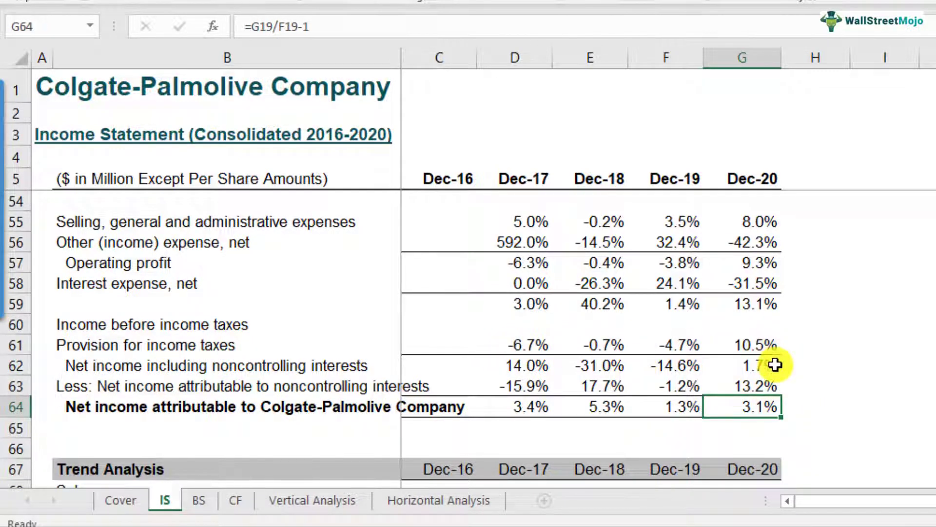
pyautogui.scroll(2, 775, 365)
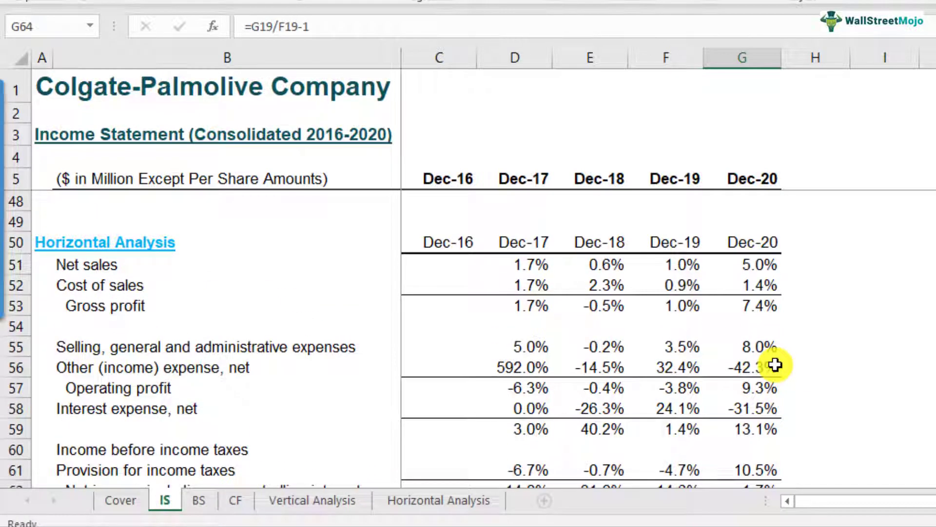
pyautogui.scroll(-1, 775, 365)
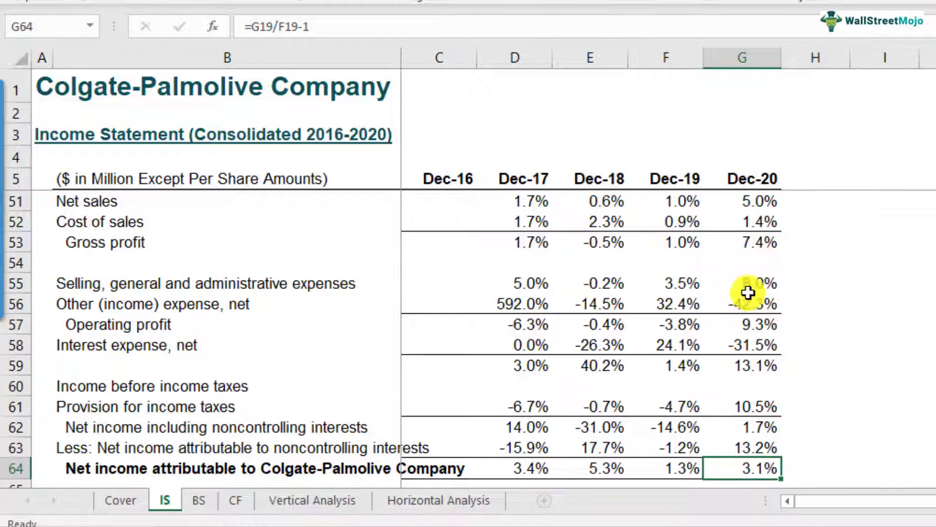
pyautogui.scroll(1, 804, 295)
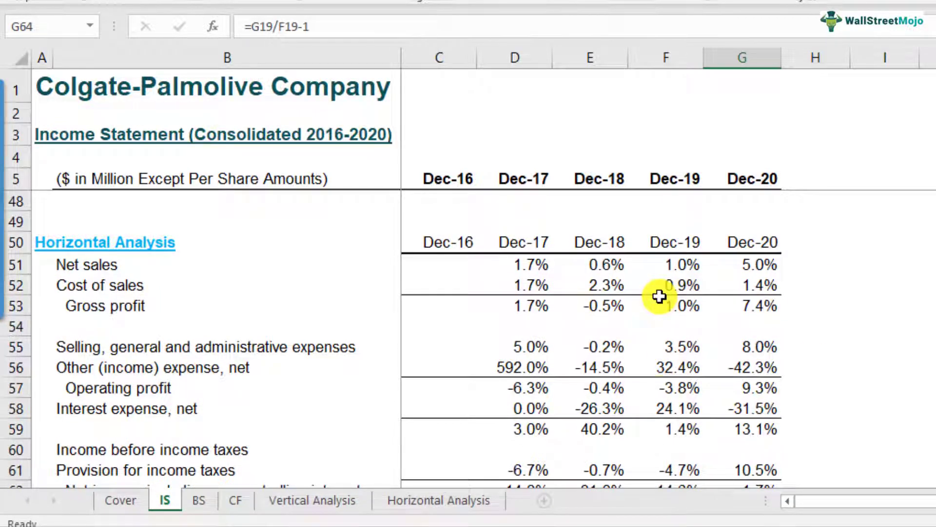
pyautogui.scroll(-1, 659, 296)
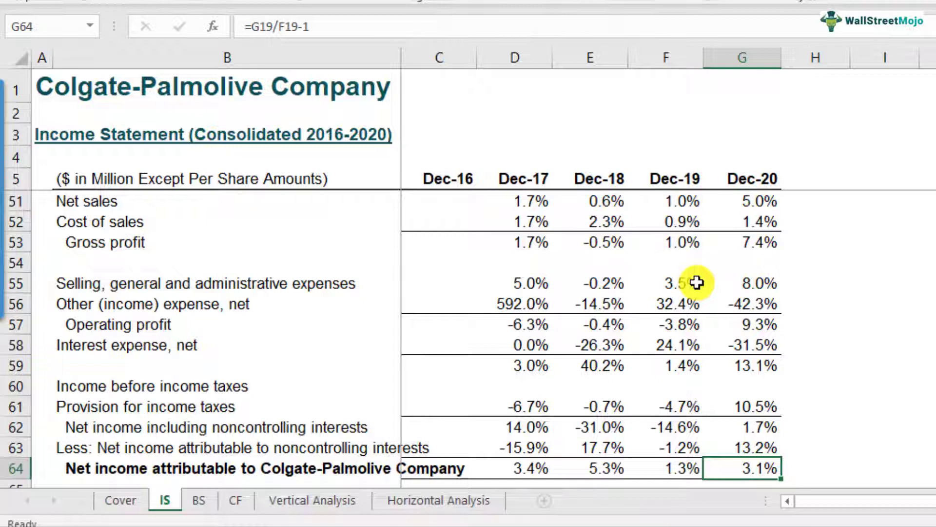
# Locate the Oral, Personal and Home Care segment below the Trend Analysis and examine its North America sales and yearly growth rows
pyautogui.scroll(-4, 696, 282)
pyautogui.scroll(-5, 696, 282)
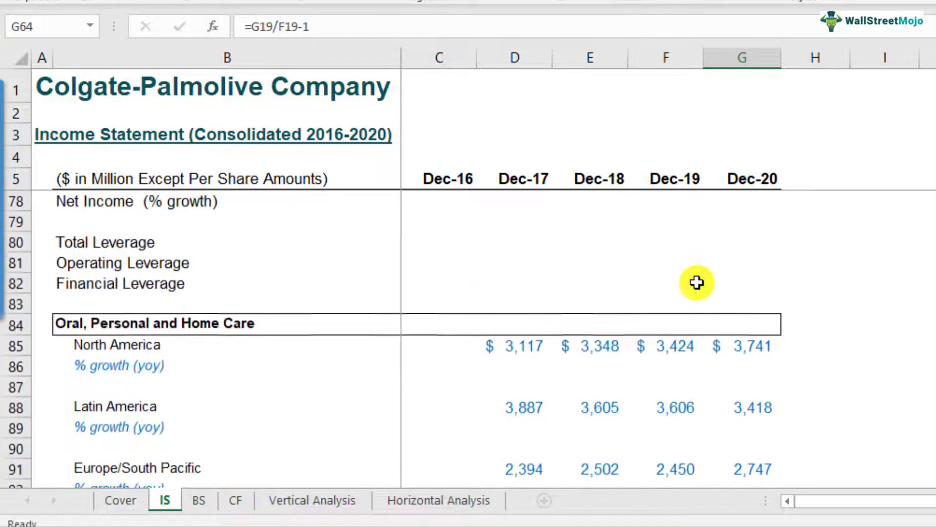
pyautogui.scroll(-1, 696, 282)
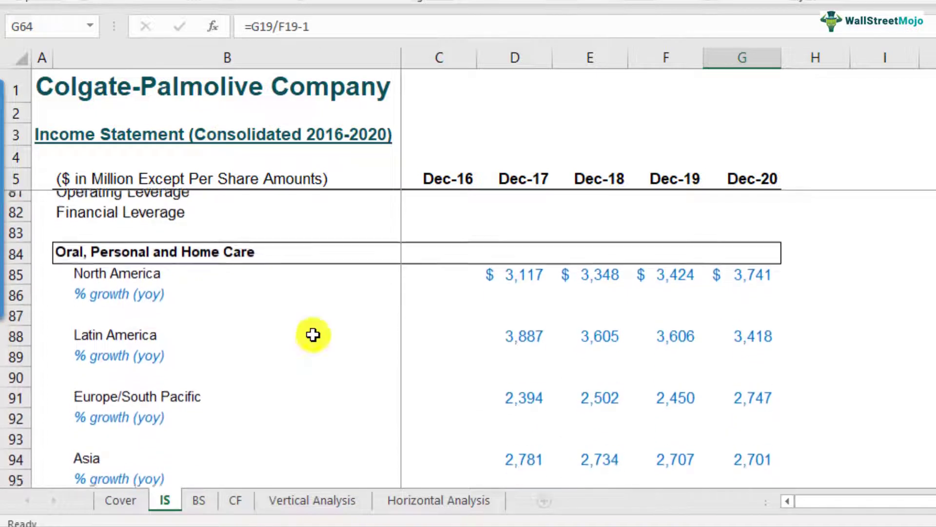
pyautogui.click(14, 263)
pyautogui.click(125, 285)
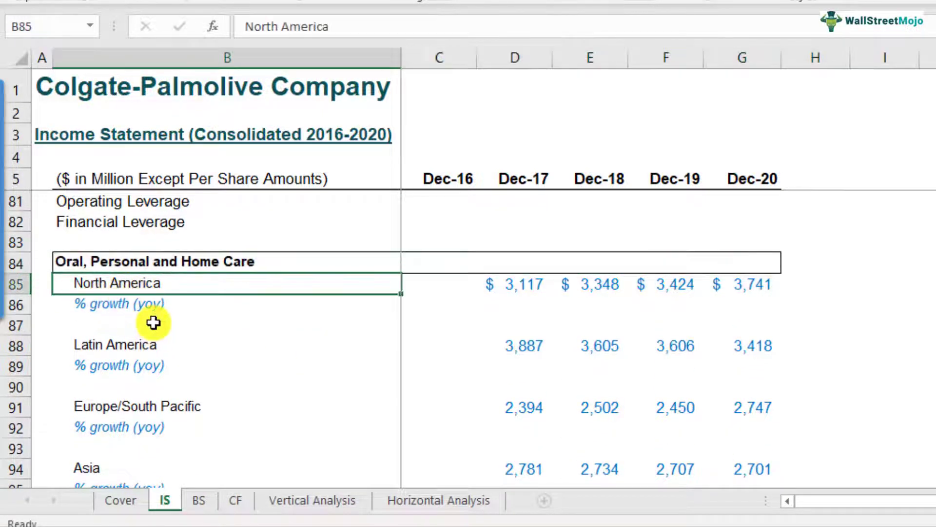
pyautogui.click(166, 325)
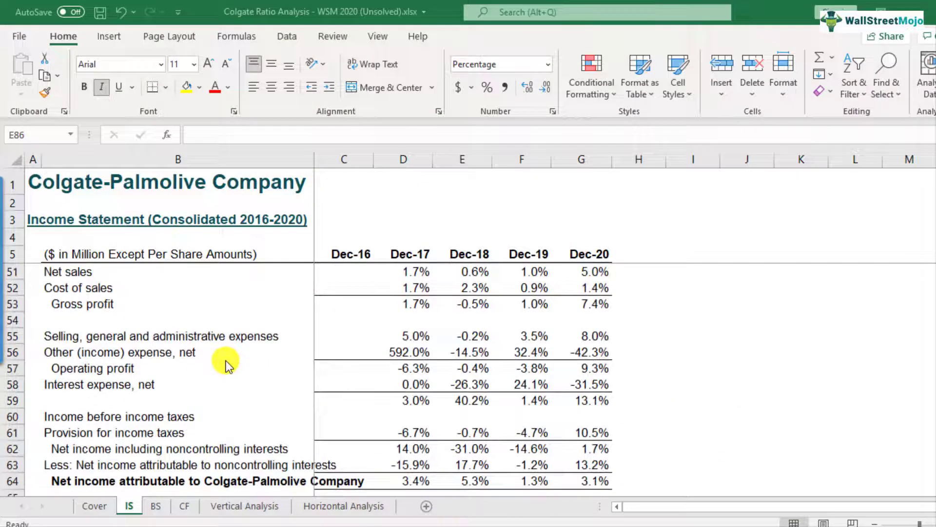
# Review the Horizontal Analysis growth rows once more and return to the Oral, Personal and Home Care segment at row 84
pyautogui.scroll(1, 273, 317)
pyautogui.scroll(-1, 285, 316)
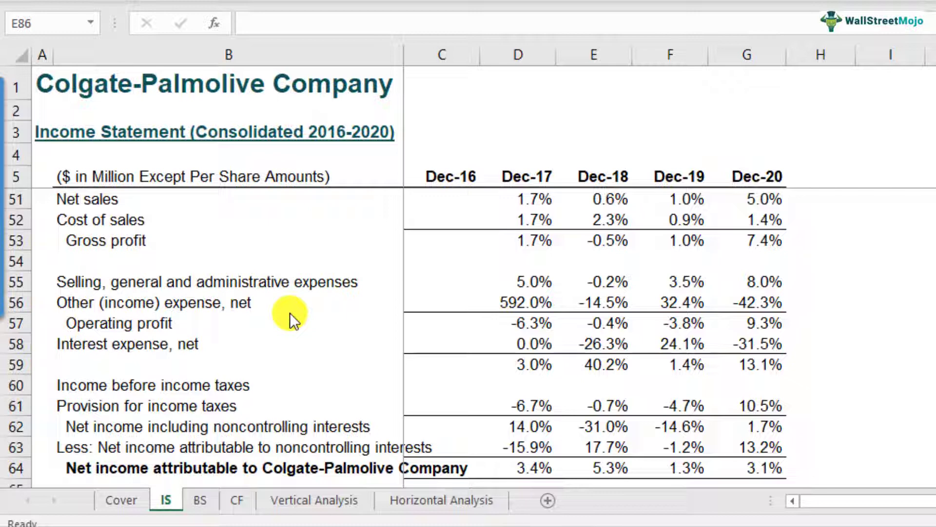
pyautogui.scroll(-1, 351, 307)
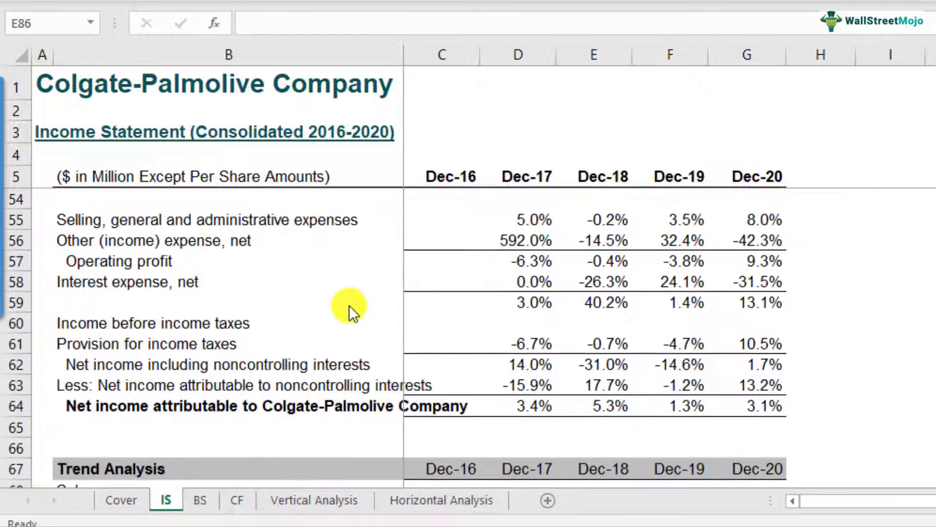
pyautogui.scroll(-1, 224, 312)
pyautogui.scroll(-8, 224, 312)
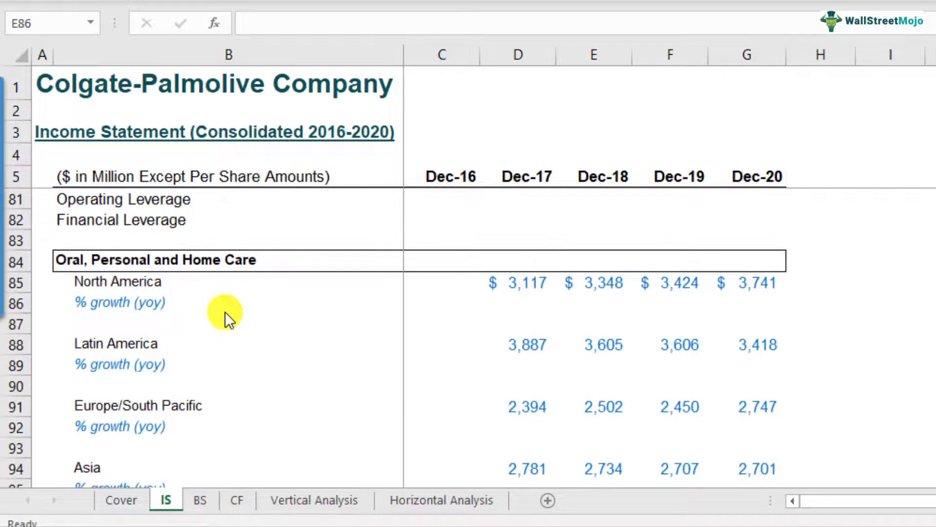
pyautogui.scroll(-1, 225, 311)
pyautogui.scroll(1, 224, 312)
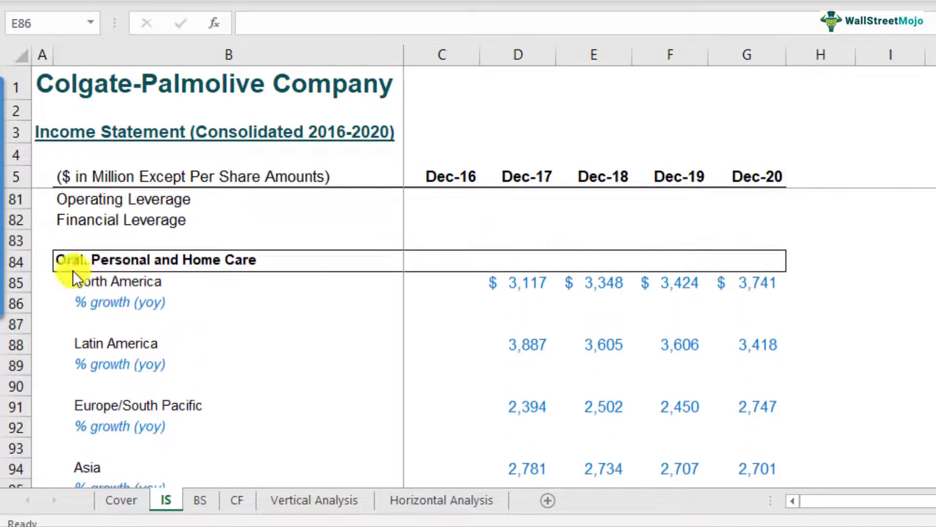
# Examine the segment sales breakdown from the Oral, Personal and Home Care regions in B84:B97 down to Pet Nutrition in B103
pyautogui.click(16, 258)
pyautogui.click(93, 286)
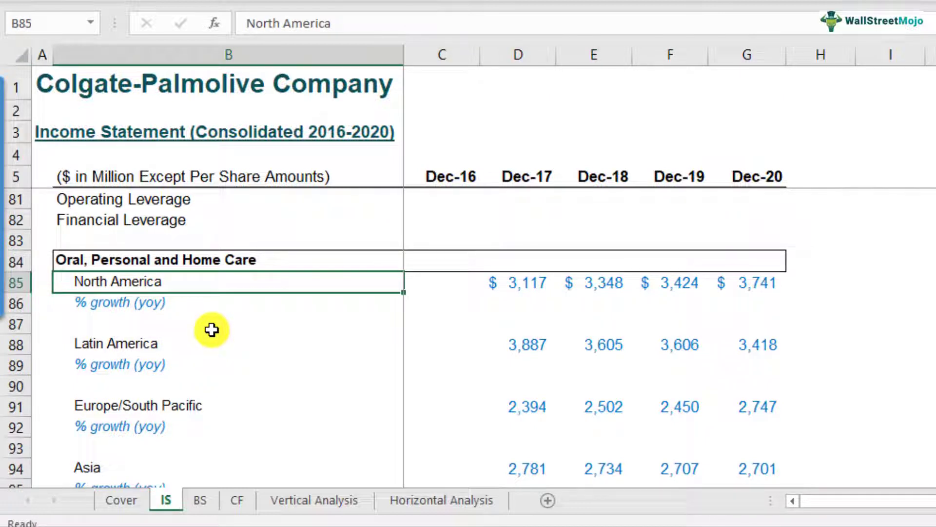
pyautogui.press('Up')
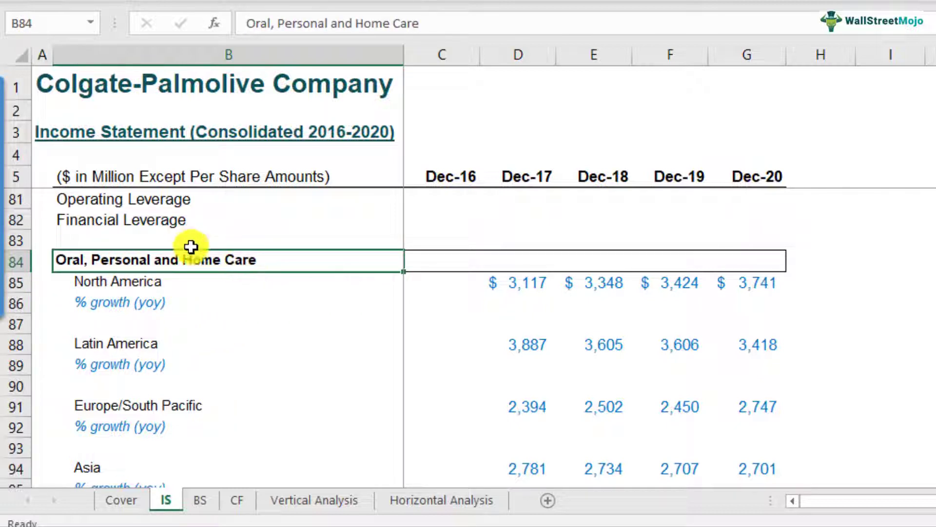
pyautogui.scroll(-2, 241, 276)
pyautogui.scroll(-1, 213, 370)
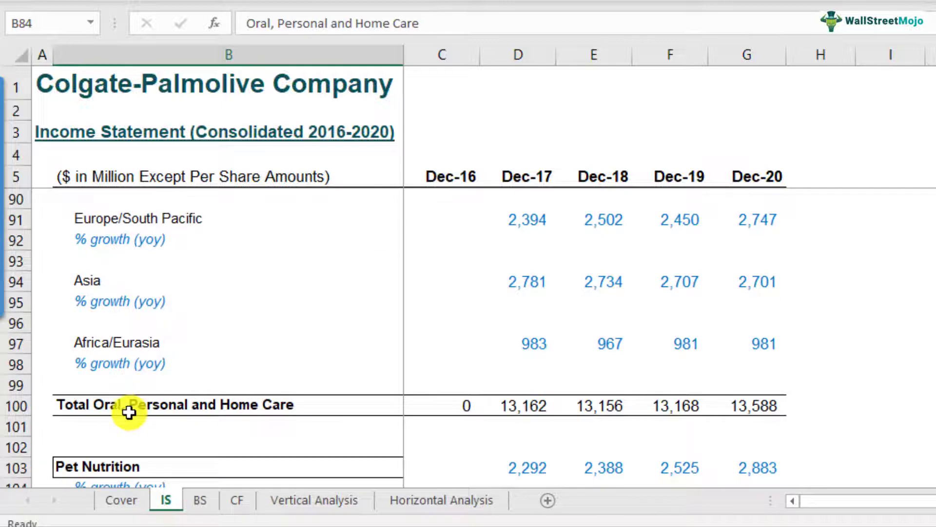
pyautogui.scroll(-1, 130, 412)
pyautogui.click(123, 405)
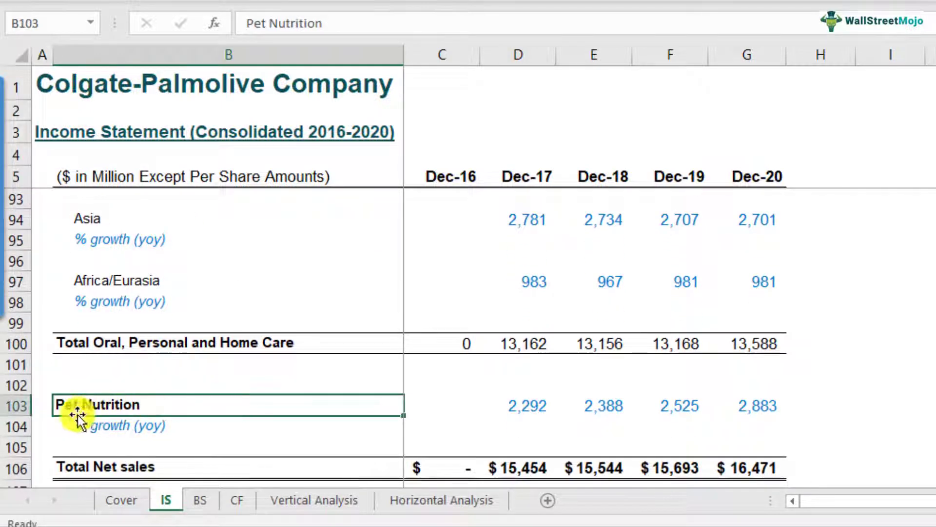
# Examine the sales figures of North America, Latin America and the other Oral, Personal and Home Care regions
pyautogui.scroll(4, 259, 316)
pyautogui.click(504, 286)
pyautogui.click(157, 284)
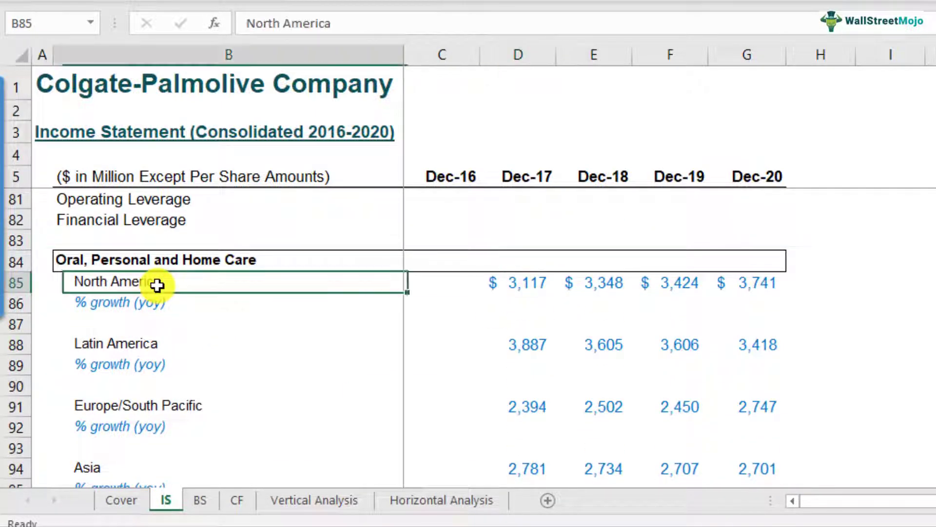
pyautogui.click(494, 279)
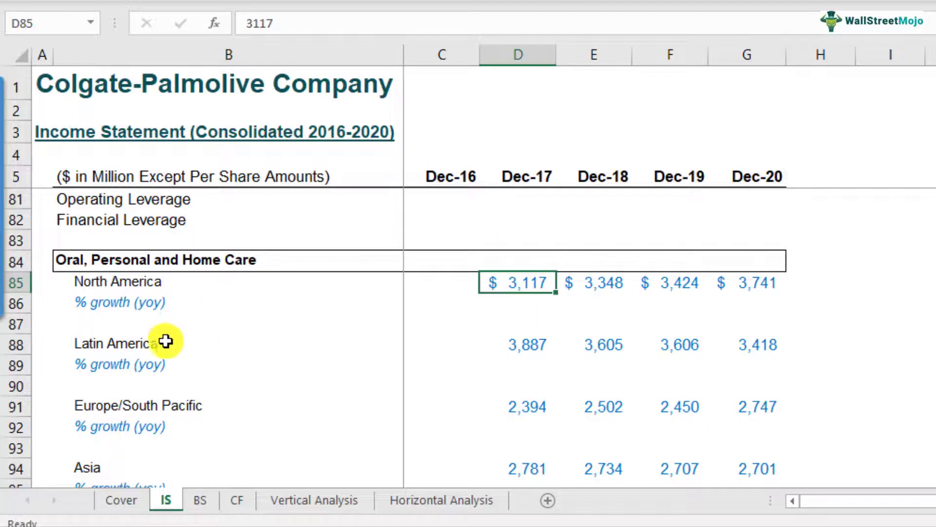
pyautogui.click(167, 341)
pyautogui.scroll(-2, 178, 407)
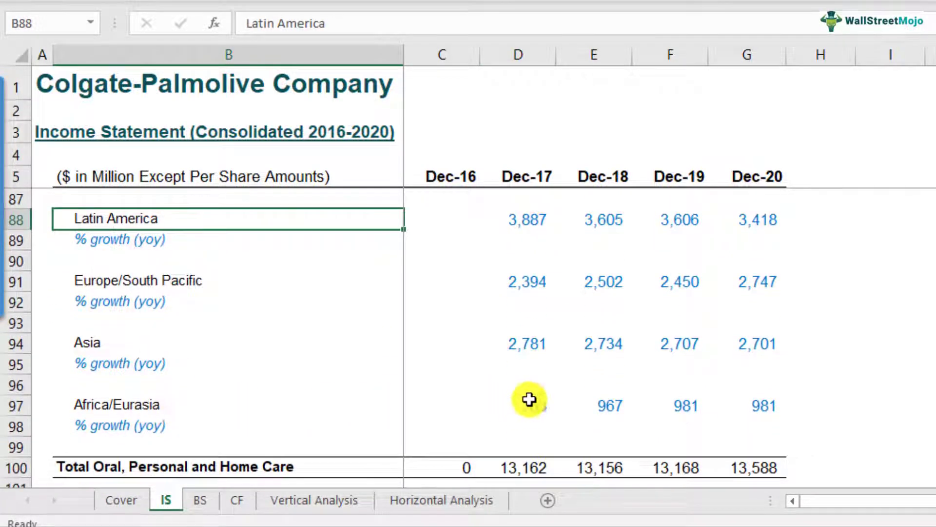
pyautogui.scroll(2, 530, 351)
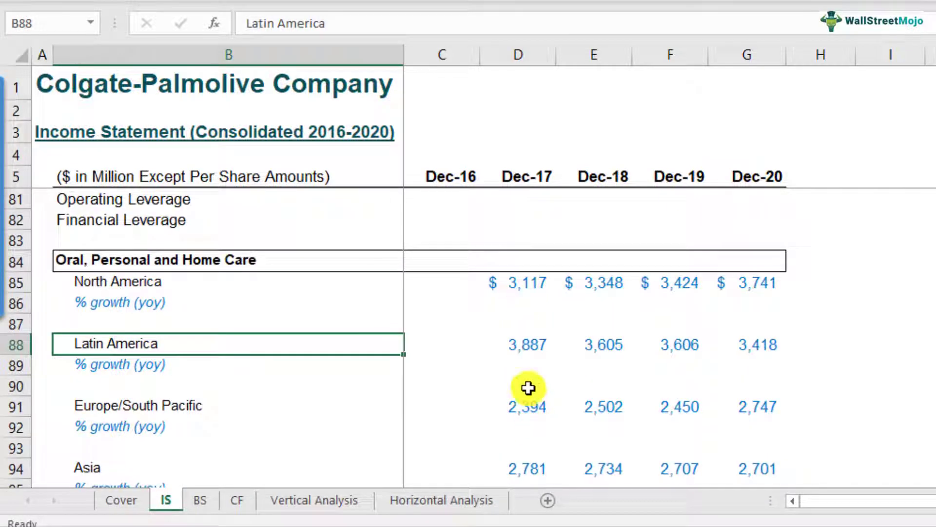
pyautogui.scroll(-1, 572, 306)
pyautogui.scroll(1, 571, 306)
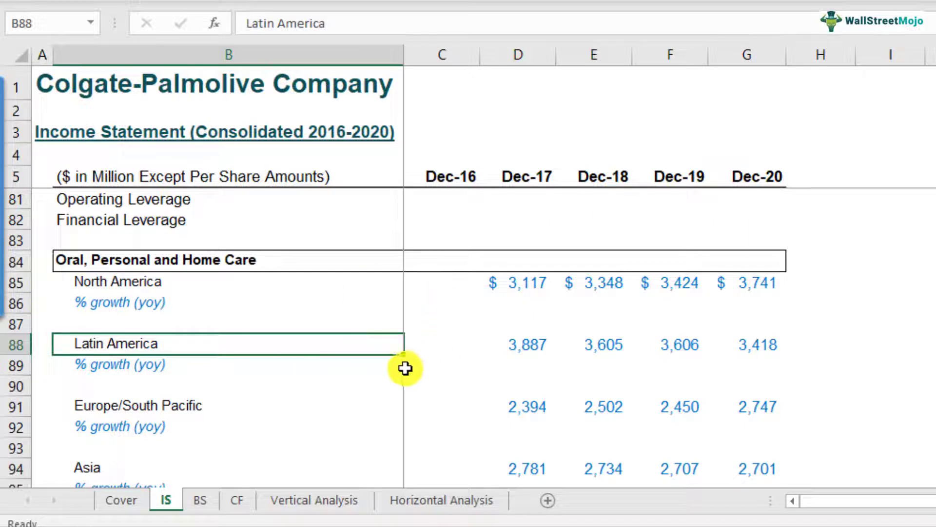
# Calculate North America's Dec-18 year-over-year growth in E86 with the formula =E85/D85-1
pyautogui.click(595, 302)
pyautogui.click(524, 285)
pyautogui.click(588, 286)
pyautogui.click(595, 305)
pyautogui.write('=')
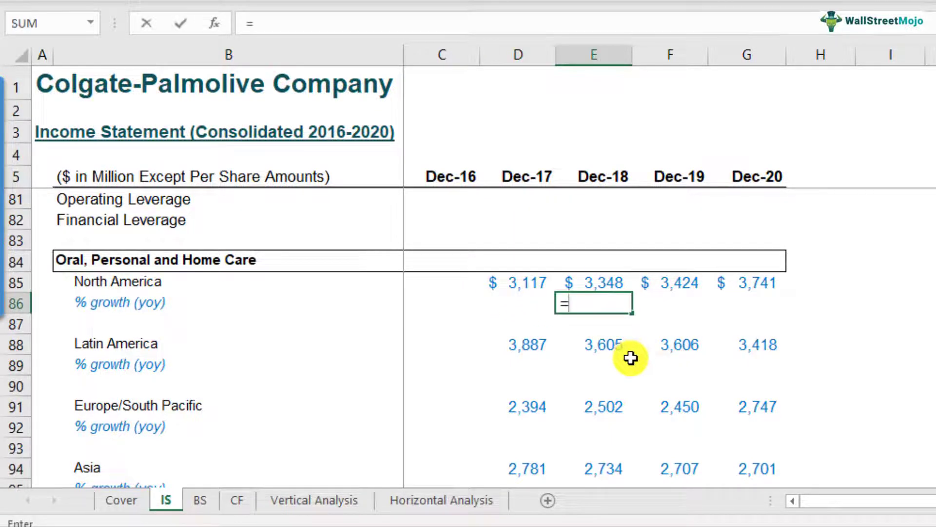
pyautogui.press('Up')
pyautogui.write('/')
pyautogui.press('Up')
pyautogui.press('Left')
pyautogui.write('-')
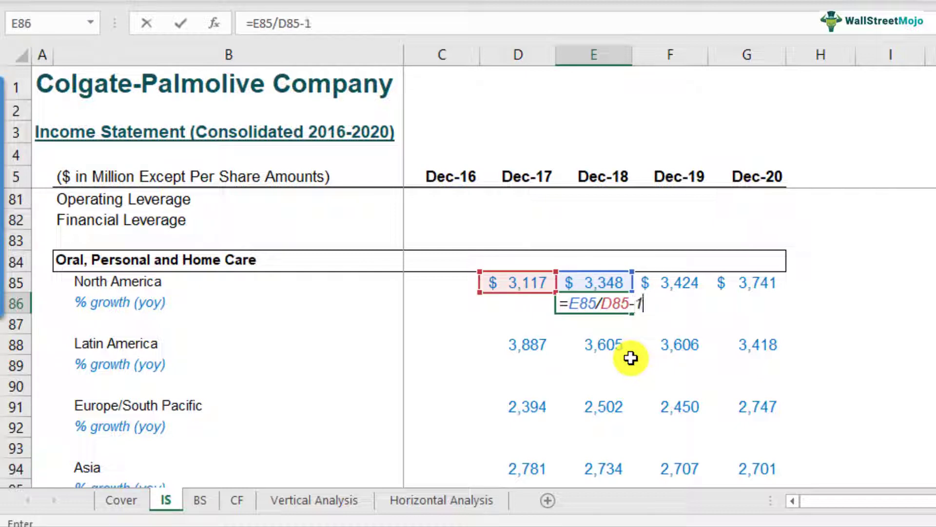
pyautogui.write('1')
pyautogui.press('Return')
pyautogui.hotkey('ctrl', 'Return')
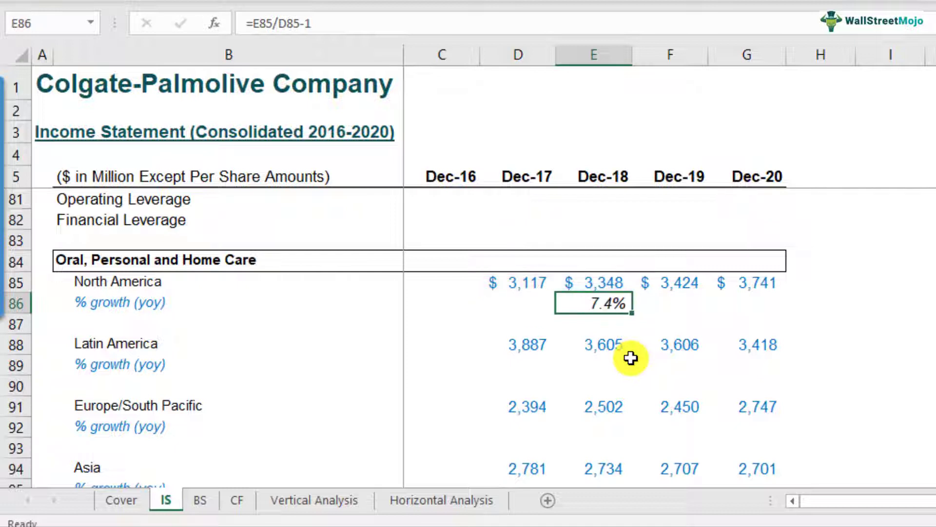
pyautogui.press('F2')
pyautogui.hotkey('ctrl', 'Return')
# Copy the North America growth formula from E86 across to Dec-19 and Dec-20 in F86:G86
pyautogui.hotkey('ctrl', 'c')
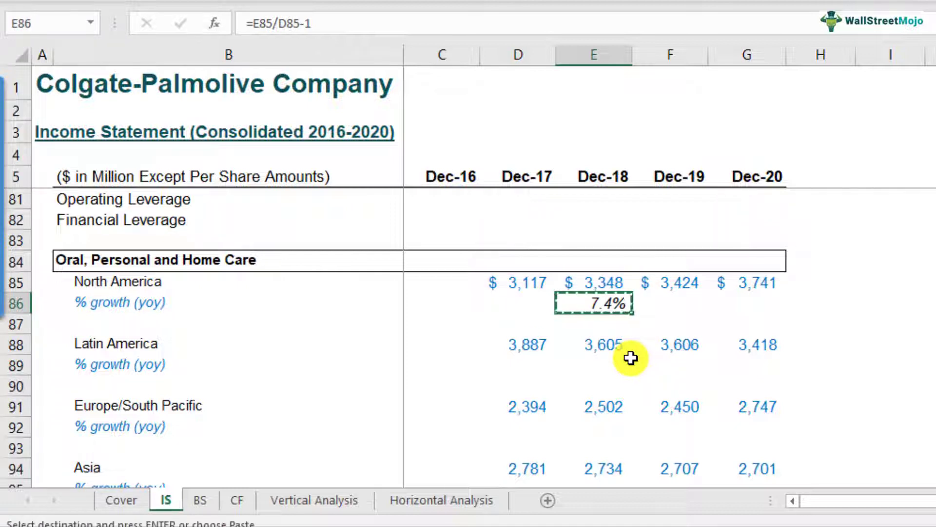
pyautogui.hotkey('shift', 'Right')
pyautogui.hotkey('shift', 'Right')
pyautogui.hotkey('ctrl', 'v')
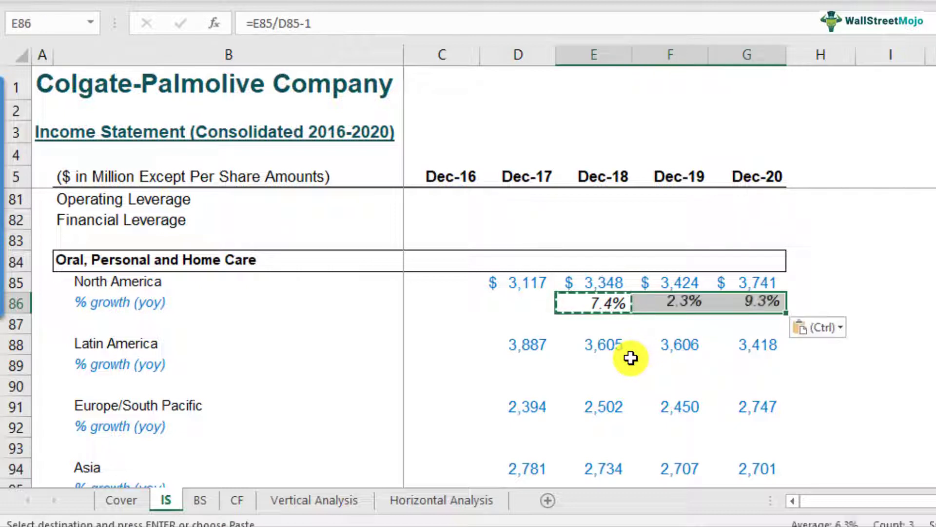
# Check the cell references of the North America growth formulas in G86 and E86
pyautogui.hotkey('shift', 'Left')
pyautogui.hotkey('shift', 'Left')
pyautogui.press('Escape')
pyautogui.press('Right')
pyautogui.press('Right')
pyautogui.press('F2')
pyautogui.hotkey('ctrl', 'Return')
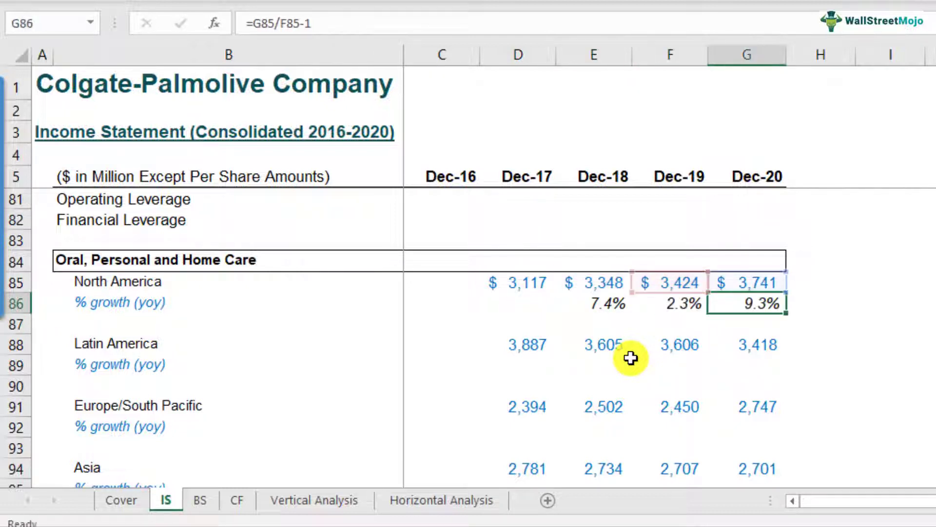
pyautogui.press('Left')
pyautogui.press('Left')
pyautogui.press('F2')
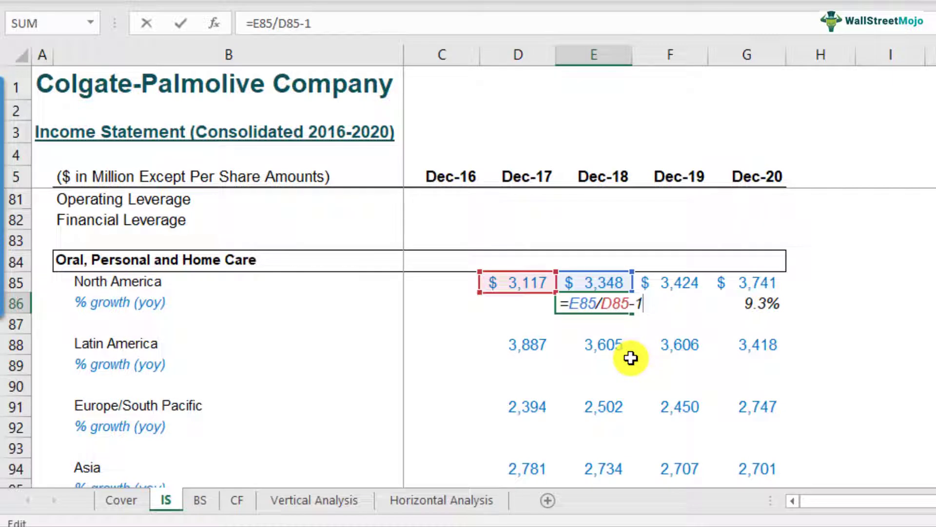
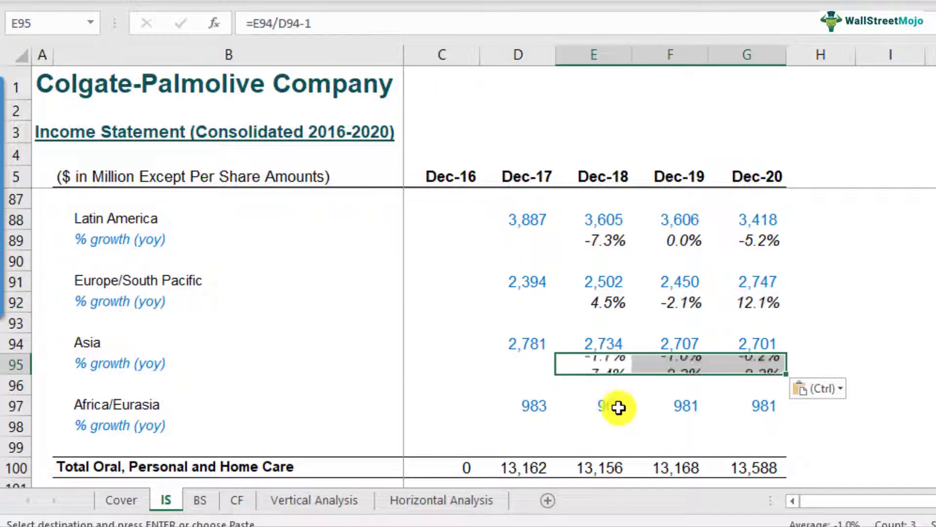
# Paste the North America growth formulas into the Africa/Eurasia growth row 98 and the Pet Nutrition growth row 104
pyautogui.hotkey('ctrl', 'v')
pyautogui.scroll(-2, 597, 414)
pyautogui.click(601, 425)
pyautogui.hotkey('ctrl', 'v')
pyautogui.scroll(3, 616, 327)
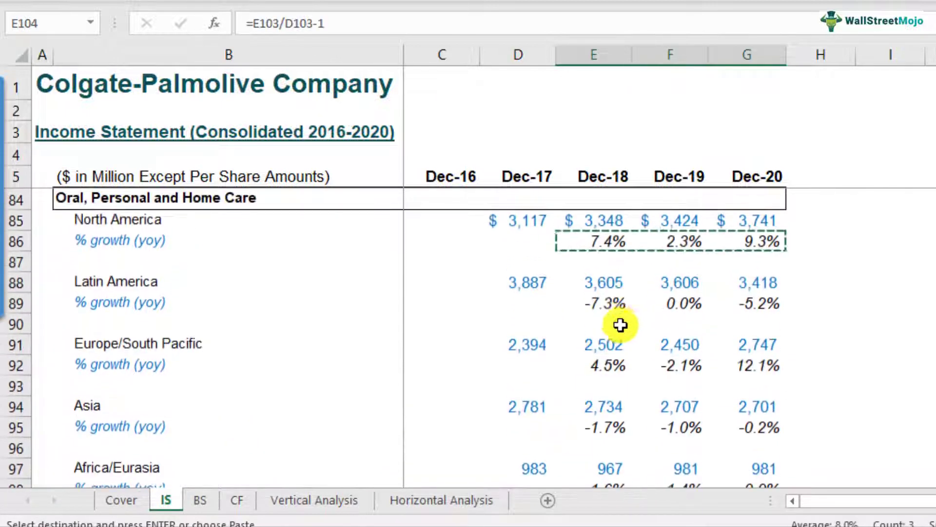
# Examine North America's growth in E86, the regions' Dec-20 growth in G86, G89 and G92, and Pet Nutrition's growth row
pyautogui.click(602, 240)
pyautogui.press('F2')
pyautogui.press('Escape')
pyautogui.scroll(1, 770, 281)
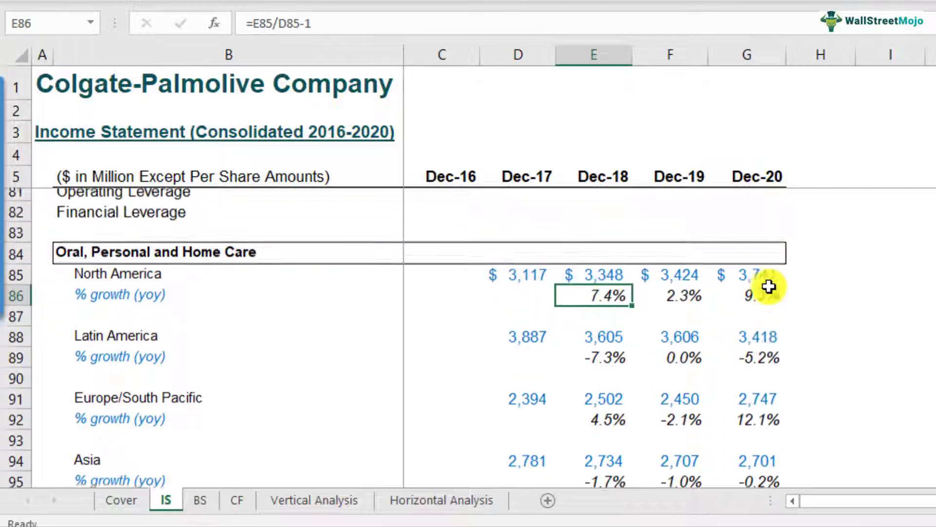
pyautogui.click(769, 303)
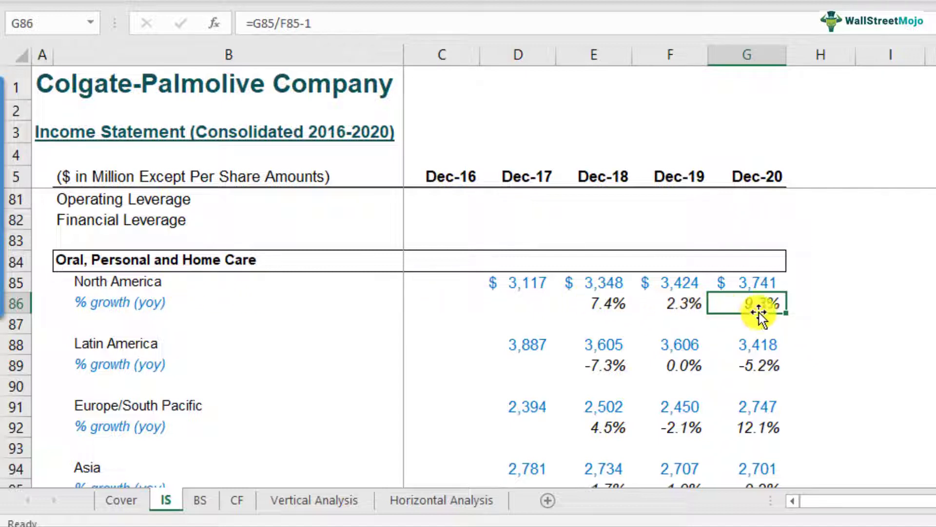
pyautogui.scroll(-1, 771, 361)
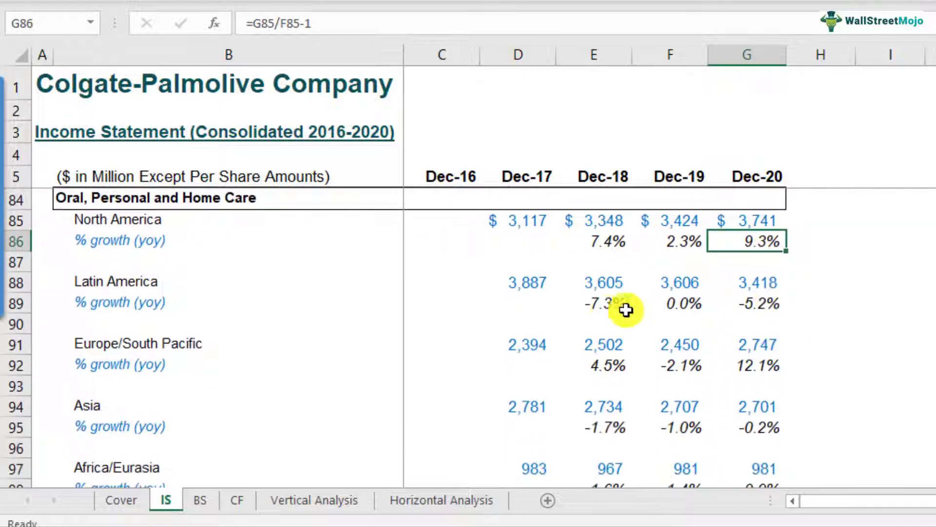
pyautogui.click(758, 306)
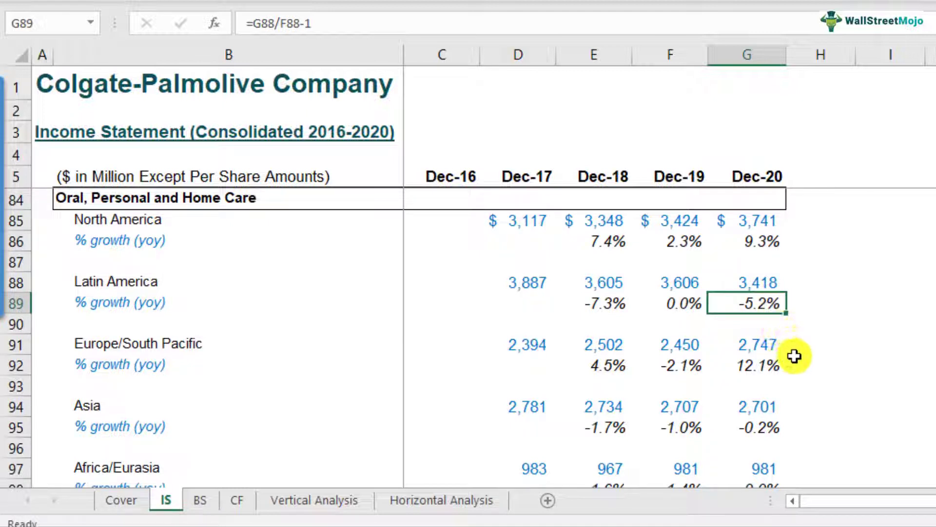
pyautogui.click(766, 368)
pyautogui.scroll(-4, 778, 433)
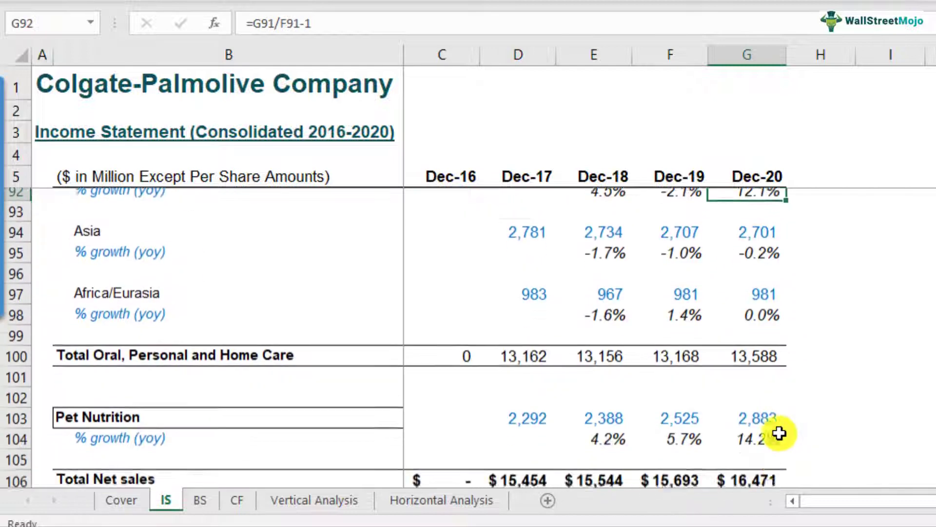
pyautogui.scroll(5, 780, 432)
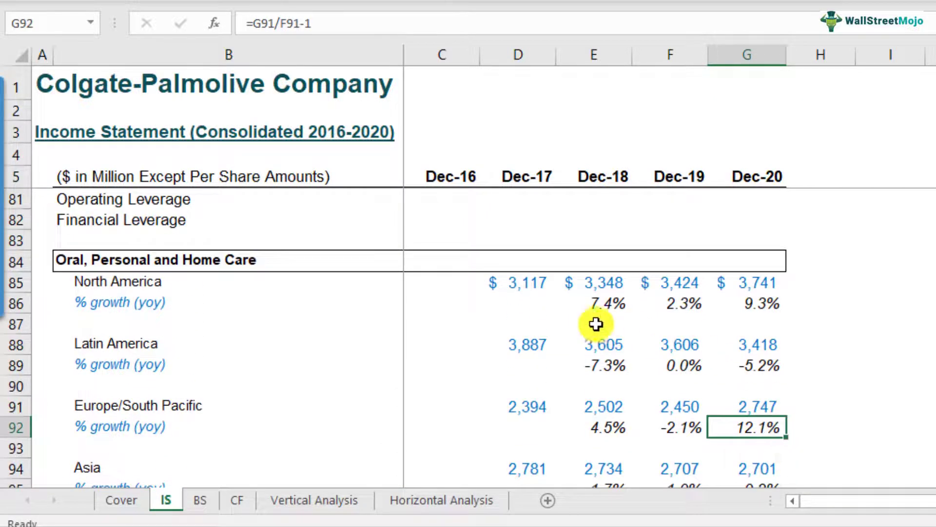
# Examine North America's historical growth rates across E86:G86 and the empty cells following Dec-20
pyautogui.click(585, 309)
pyautogui.moveTo(585, 309); pyautogui.dragTo(736, 307)
pyautogui.moveTo(829, 306); pyautogui.dragTo(934, 306)
pyautogui.moveTo(588, 311); pyautogui.dragTo(727, 307)
pyautogui.click(821, 304)
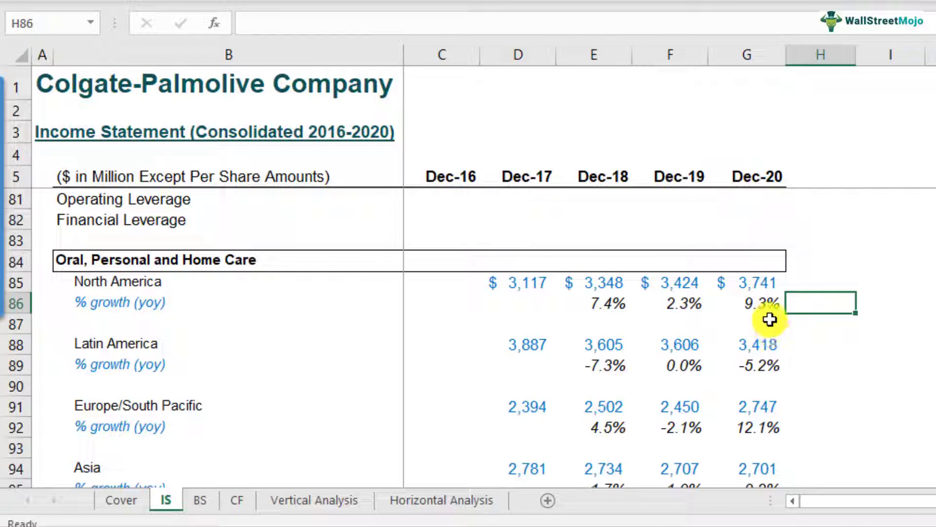
pyautogui.click(595, 311)
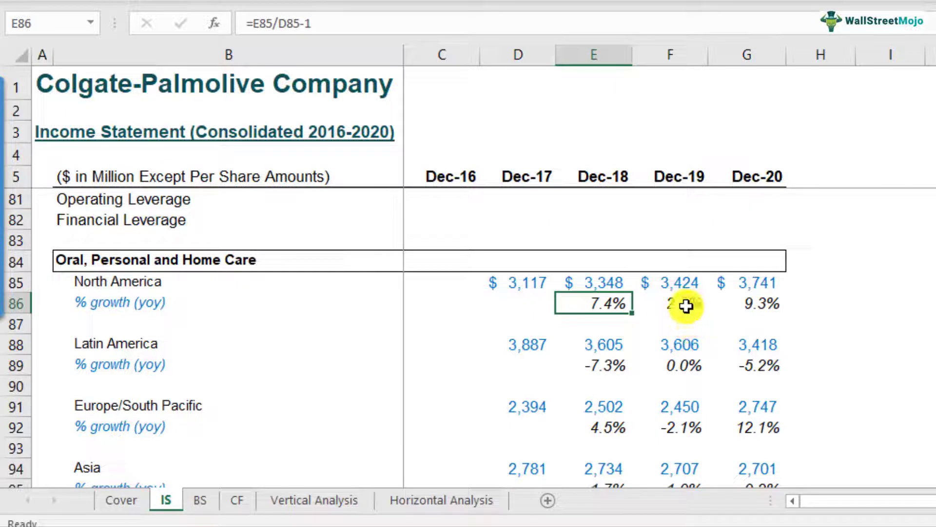
pyautogui.click(686, 308)
pyautogui.click(767, 307)
pyautogui.moveTo(599, 308); pyautogui.dragTo(771, 304)
# Enter 8% in H86 as the assumed North America growth rate for the year after Dec-20
pyautogui.click(823, 309)
pyautogui.write('6%')
pyautogui.press('Return')
pyautogui.press('Up')
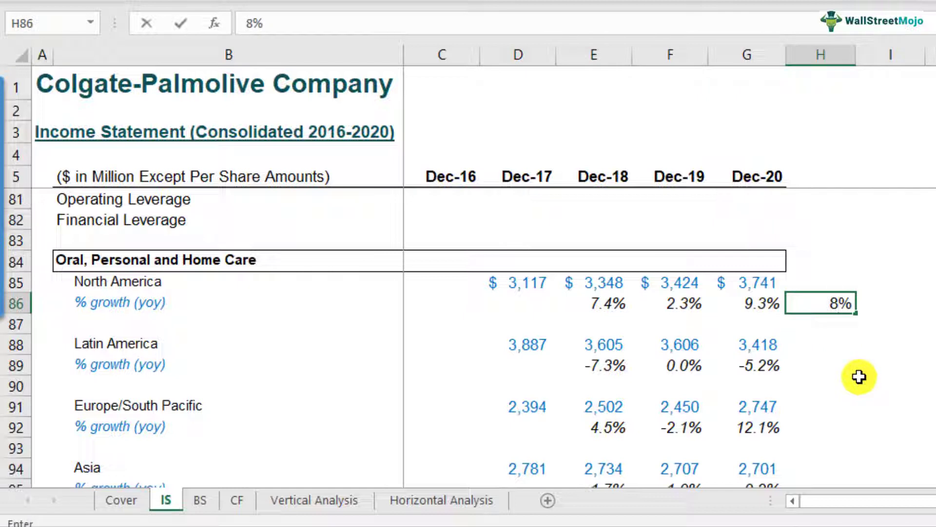
pyautogui.press('Return')
pyautogui.press('Up')
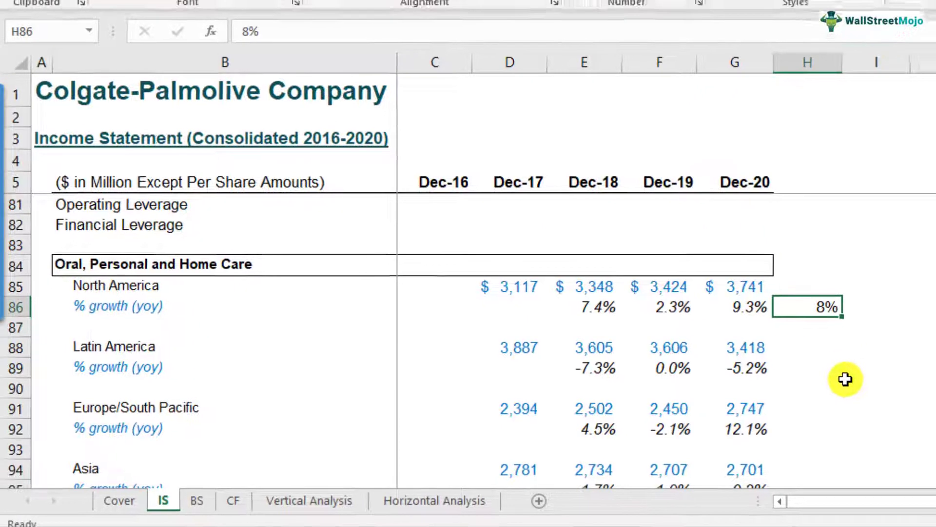
# Copy the 8% growth assumption from H86 across I86:L86
pyautogui.hotkey('ctrl', 'c')
pyautogui.hotkey('shift', 'Right')
pyautogui.hotkey('shift', 'Right')
pyautogui.hotkey('shift', 'Right')
pyautogui.hotkey('shift', 'Right')
pyautogui.hotkey('shift', 'Right')
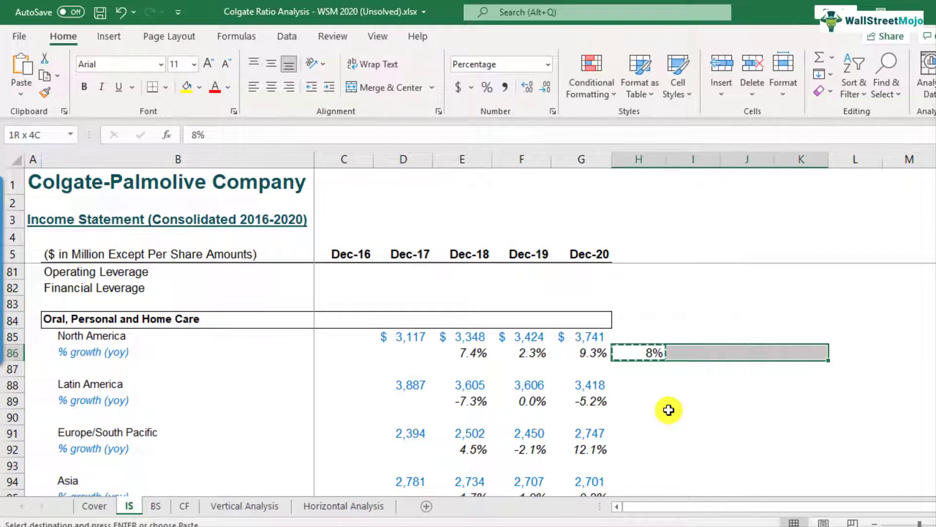
pyautogui.hotkey('shift', 'Left')
pyautogui.hotkey('ctrl', 'v')
# Label the first two forecast columns 2021 in H84 and 2022 in I84
pyautogui.press('Up')
pyautogui.press('Up')
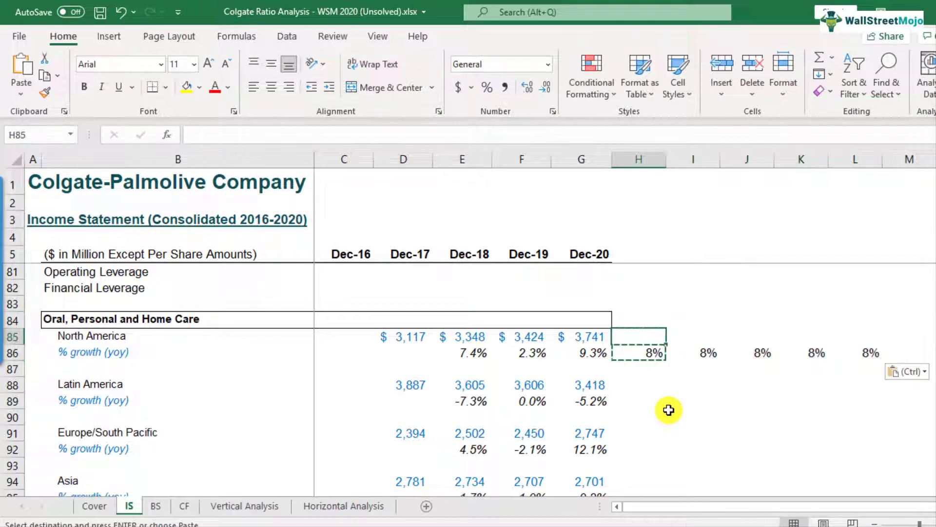
pyautogui.write('2021')
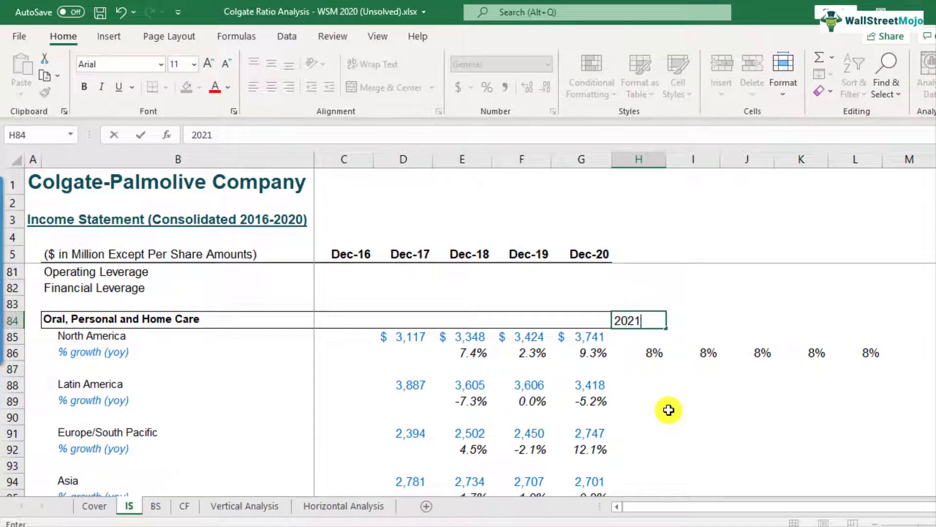
pyautogui.press('Right')
pyautogui.hotkey('ctrl', 'v')
pyautogui.press('F2')
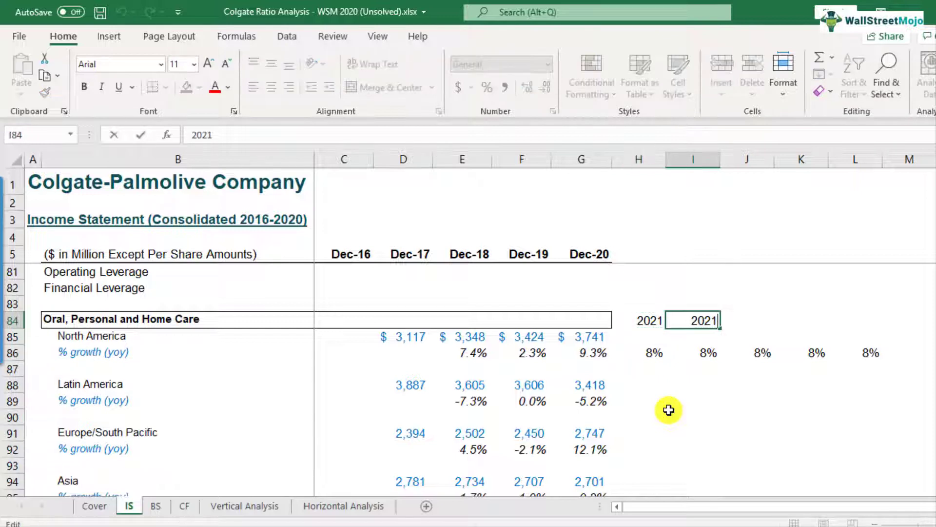
pyautogui.press('Return')
pyautogui.press('Left')
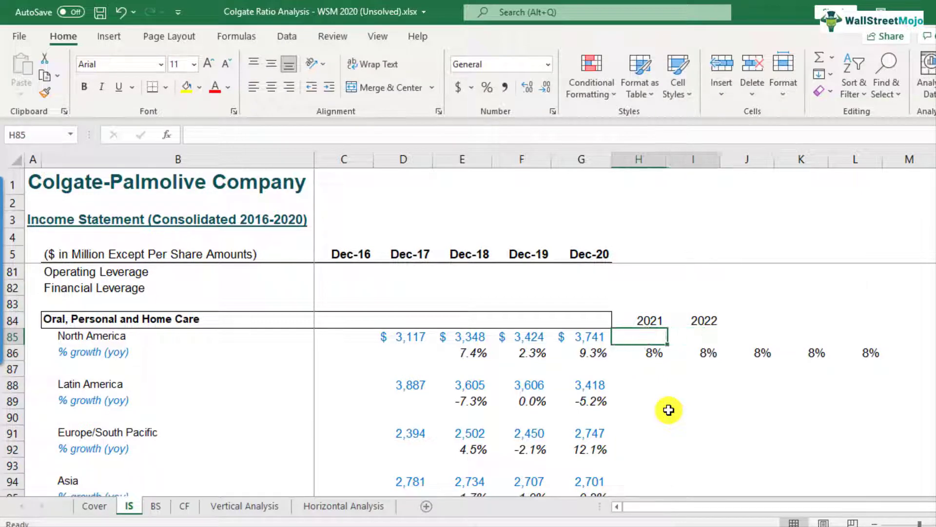
# Highlight the North America forecast sales cells H85:L85 with a yellow fill
pyautogui.hotkey('shift', 'Right')
pyautogui.hotkey('shift', 'Right')
pyautogui.hotkey('shift', 'Right')
pyautogui.hotkey('shift', 'Right')
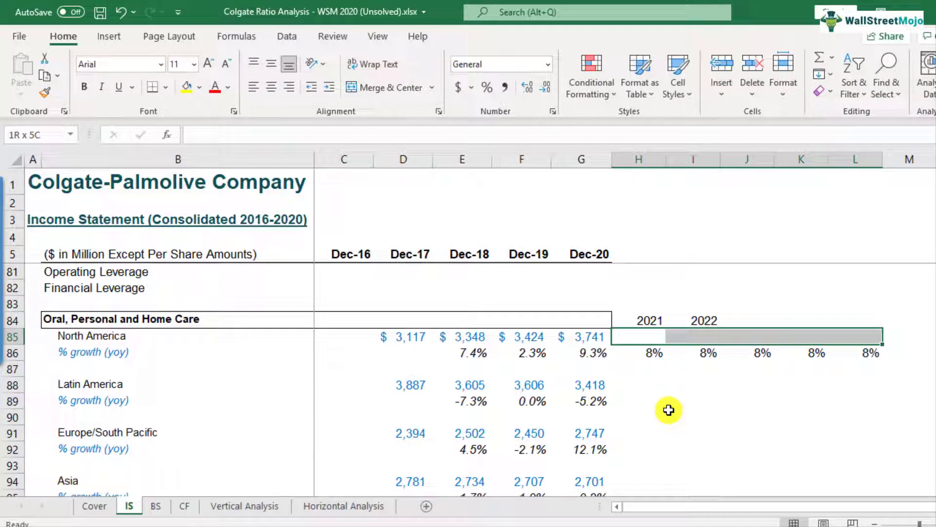
pyautogui.click(186, 88)
pyautogui.click(645, 354)
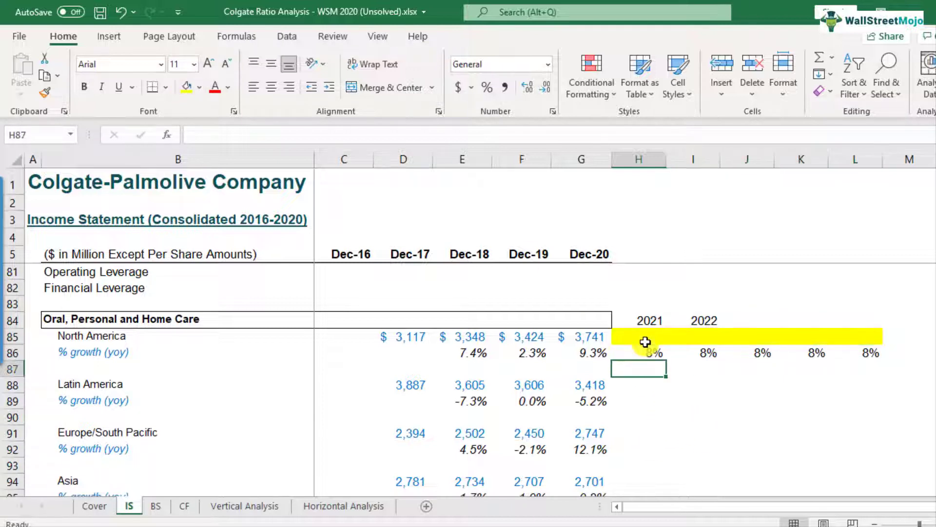
# Compare North America's Dec-20 sales and historical growth in E86:G86 with the 2021 forecast cells H84:H86
pyautogui.click(597, 338)
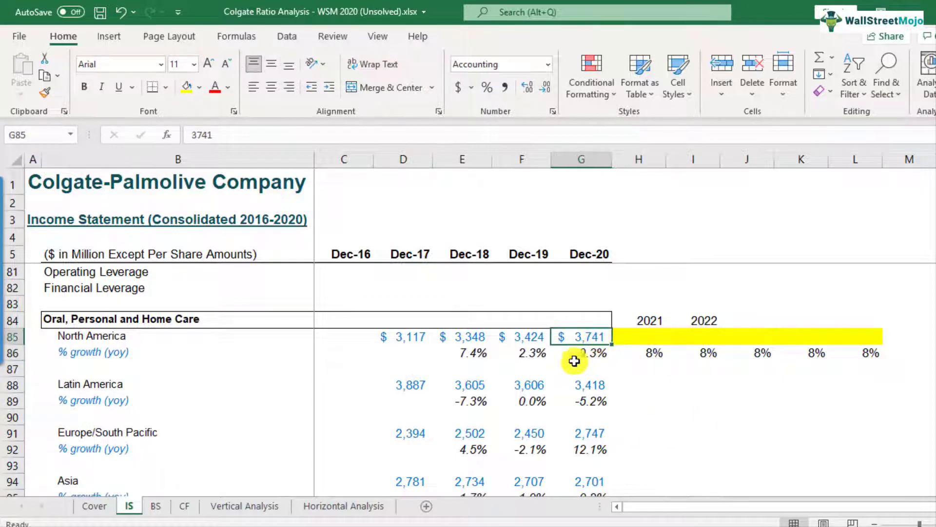
pyautogui.click(651, 321)
pyautogui.click(651, 336)
pyautogui.click(652, 353)
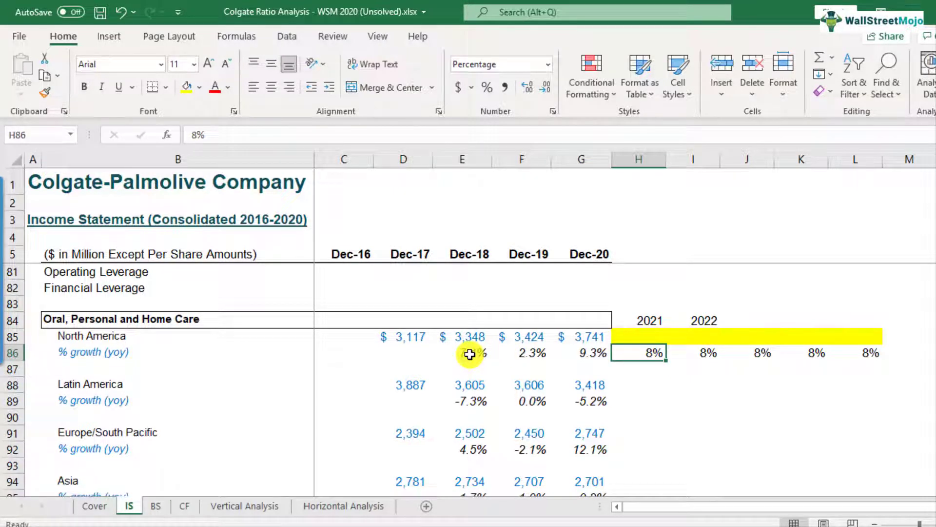
pyautogui.moveTo(464, 354); pyautogui.dragTo(578, 352)
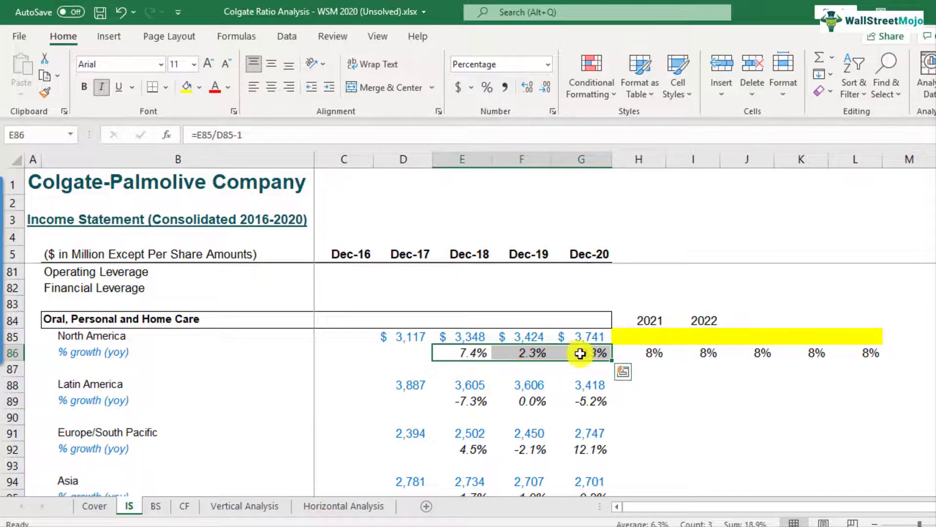
pyautogui.click(639, 354)
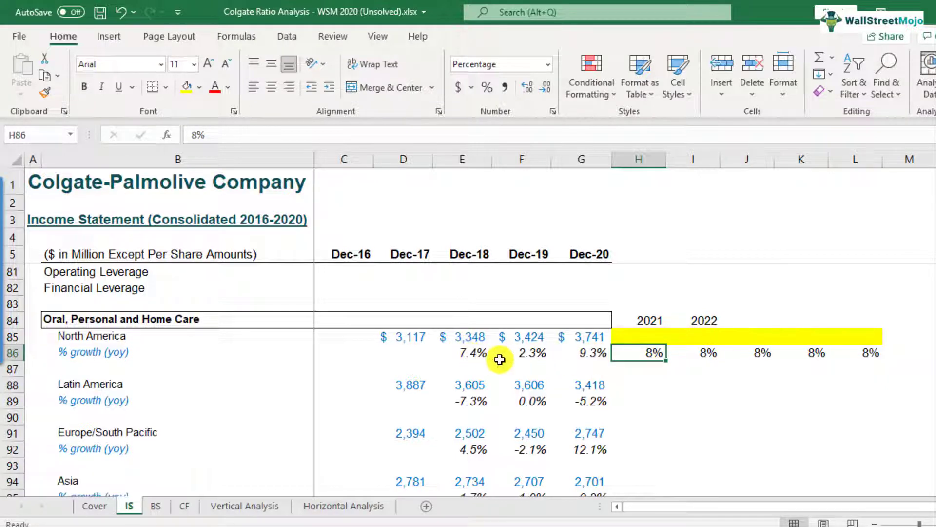
# Review where the other segments' forecasts would go, from Latin America's H89:L89 down to Pet Nutrition, and return to 2021 in H84
pyautogui.scroll(-1, 504, 370)
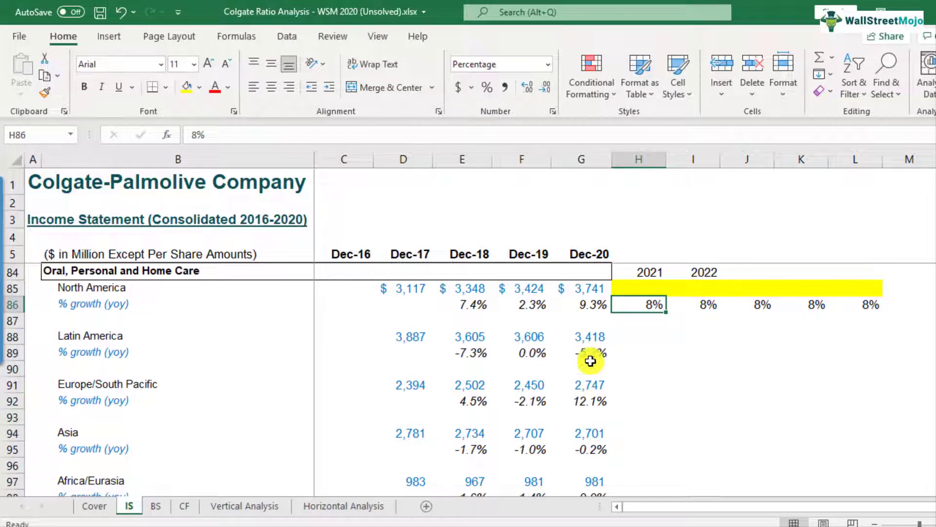
pyautogui.moveTo(622, 355); pyautogui.dragTo(863, 347)
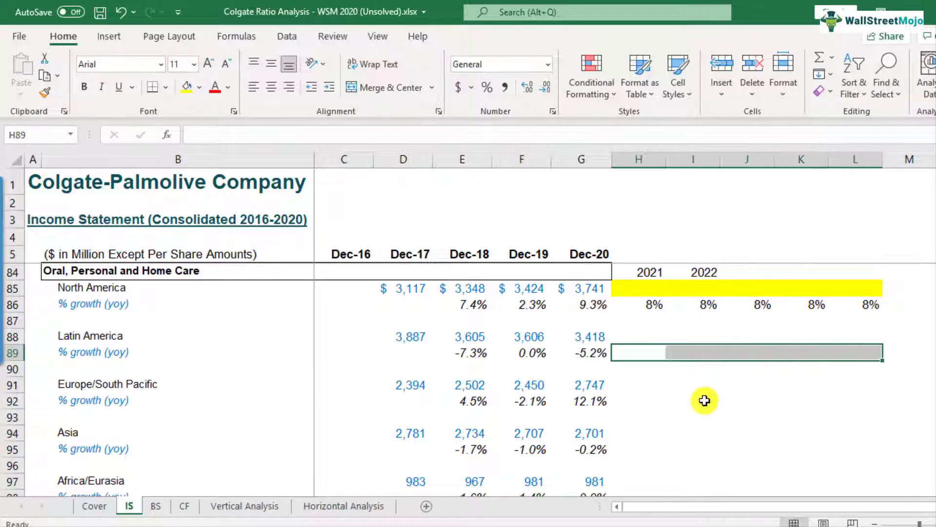
pyautogui.scroll(-3, 680, 408)
pyautogui.scroll(-1, 681, 409)
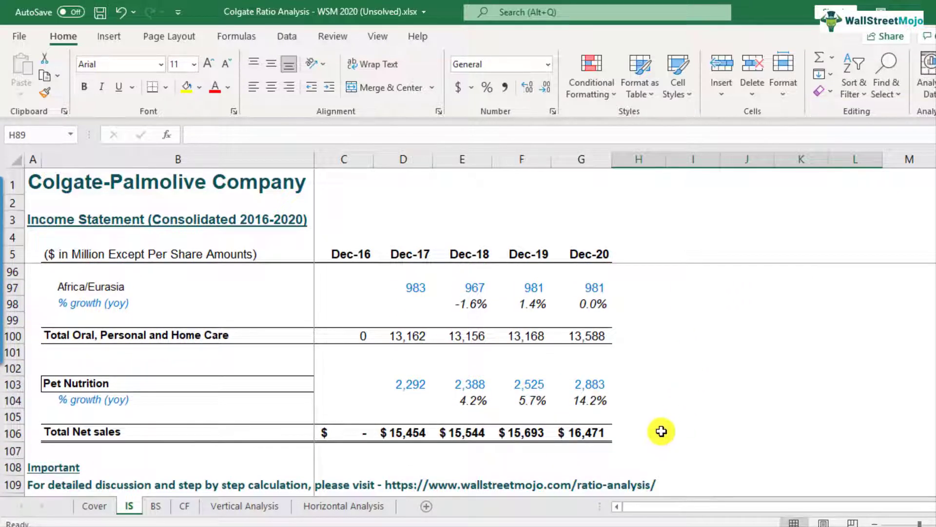
pyautogui.scroll(1, 650, 441)
pyautogui.scroll(4, 648, 442)
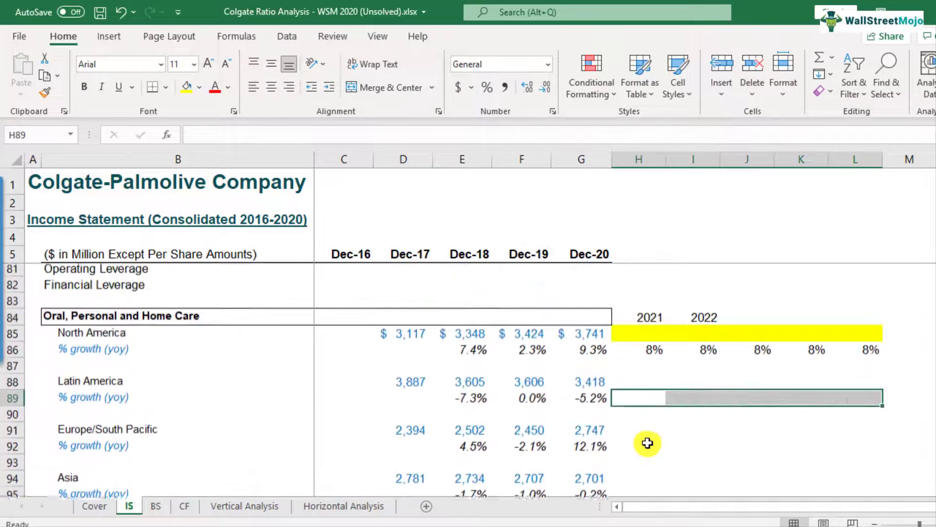
pyautogui.click(646, 325)
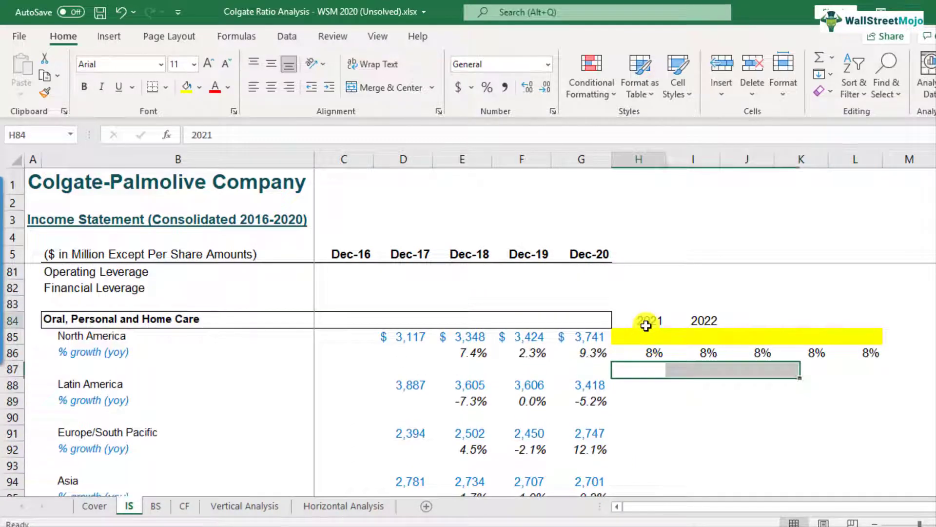